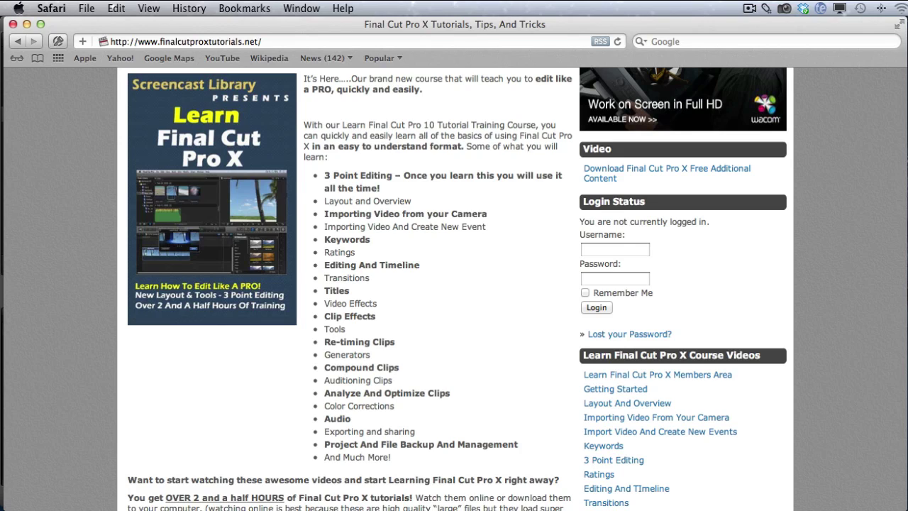
Step: Switch from Safari to Final Cut Pro's New Project 1 holding the dogonbeach clip
key(super+Tab)
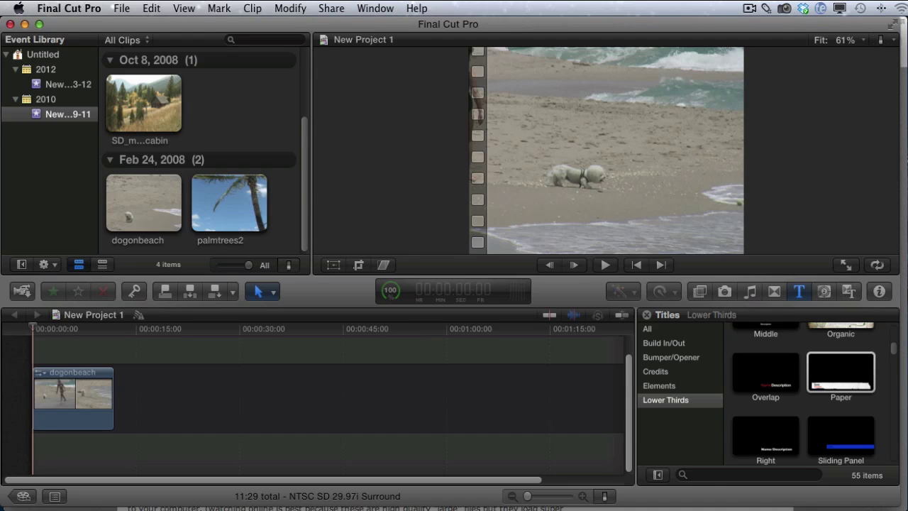
Step: Show the iPhoto library in the browser and skim through the dogonbeach clip
click(724, 292)
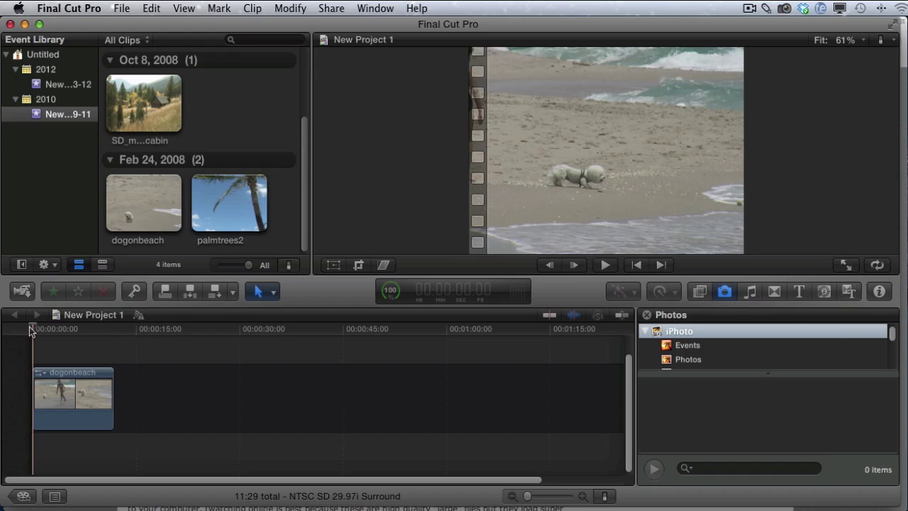
mouse_move(29, 326)
mouse_down()
mouse_move(90, 328)
mouse_move(33, 330)
mouse_up()
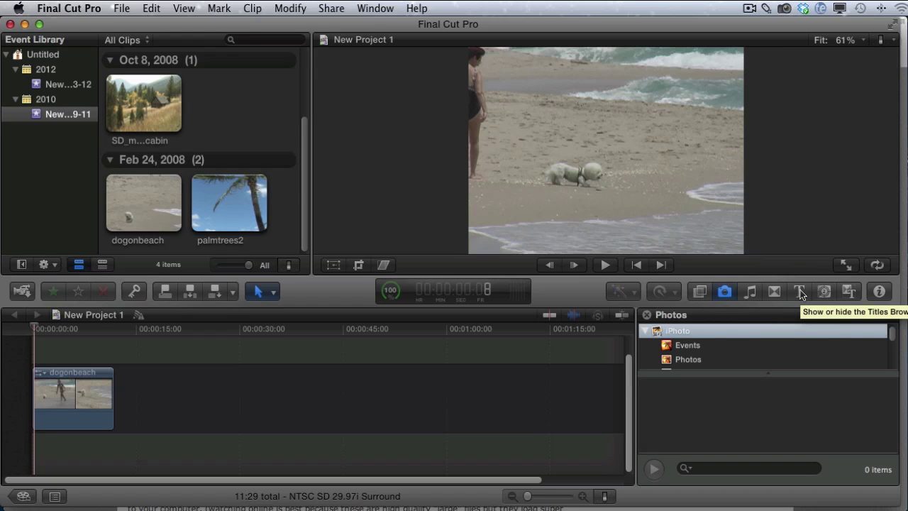
Step: Filter the Titles browser to Lower Thirds and browse styles, previewing Clouds
click(800, 293)
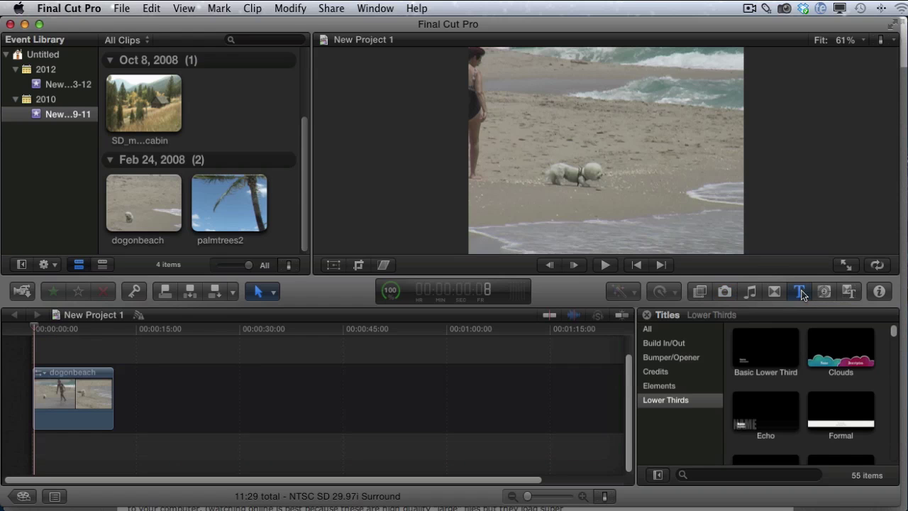
click(666, 325)
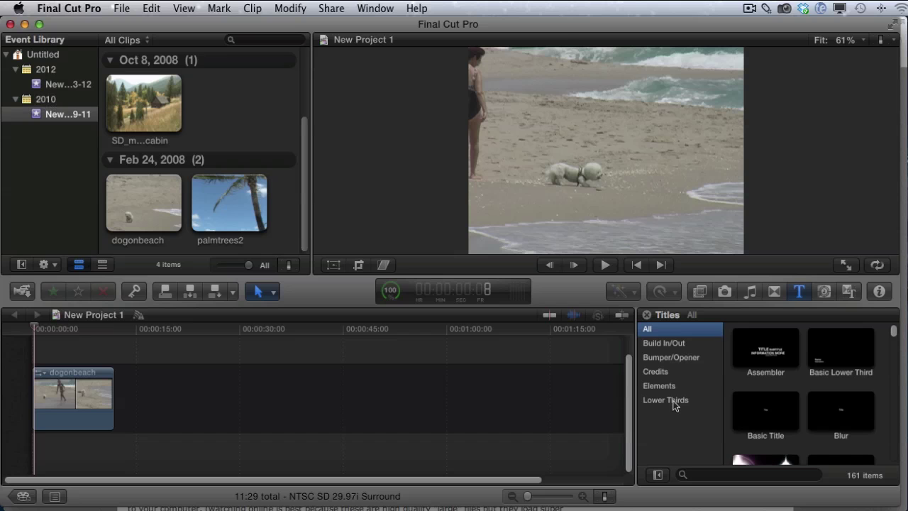
click(667, 401)
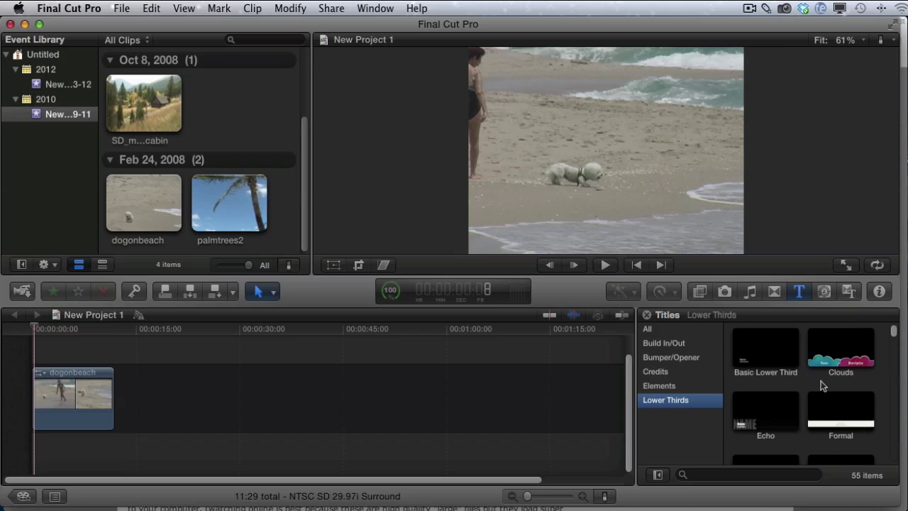
click(867, 362)
scroll(868, 361, down, 3)
scroll(868, 361, down, 10)
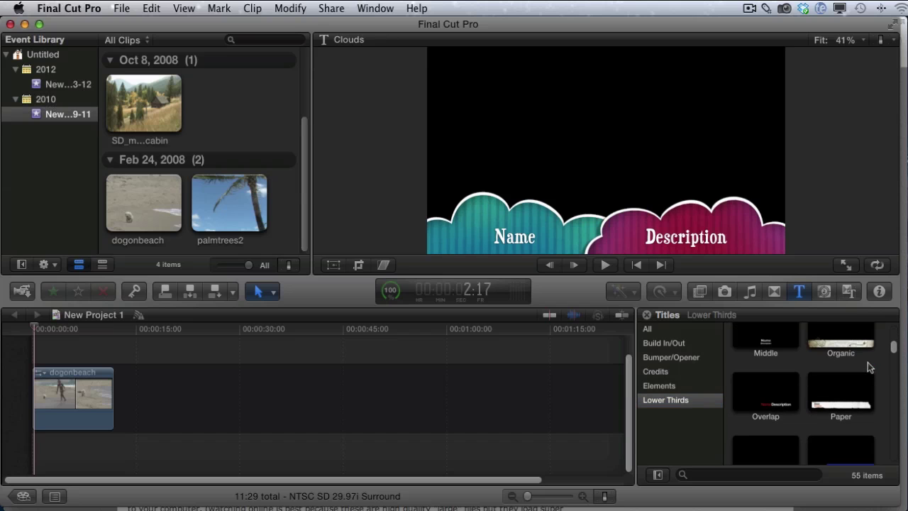
scroll(885, 378, down, 4)
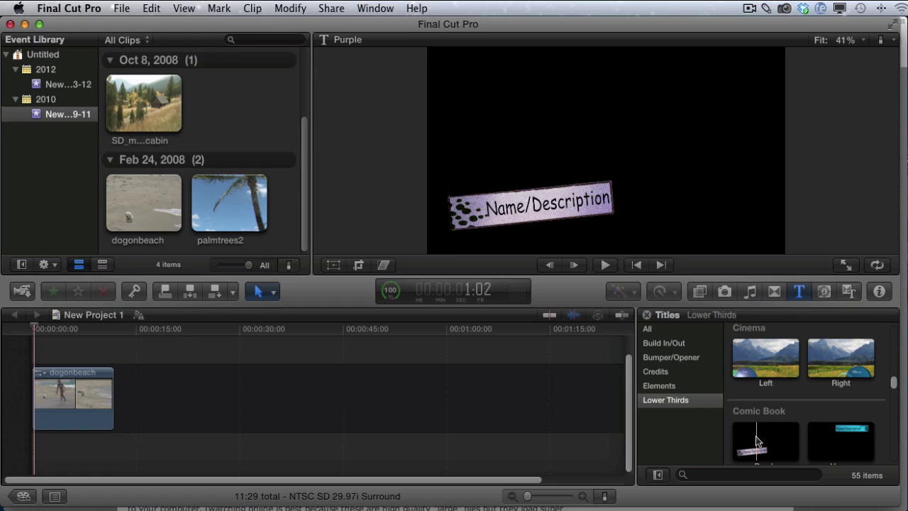
scroll(885, 422, up, 3)
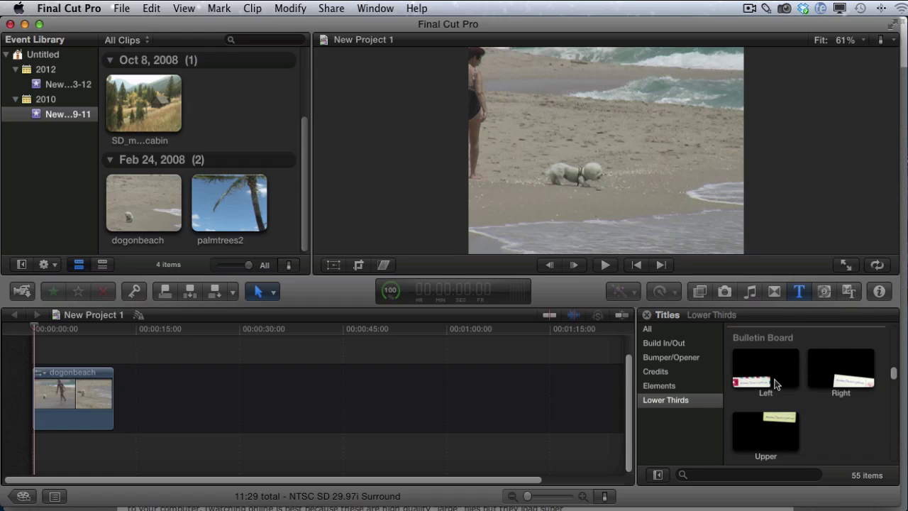
scroll(766, 379, up, 4)
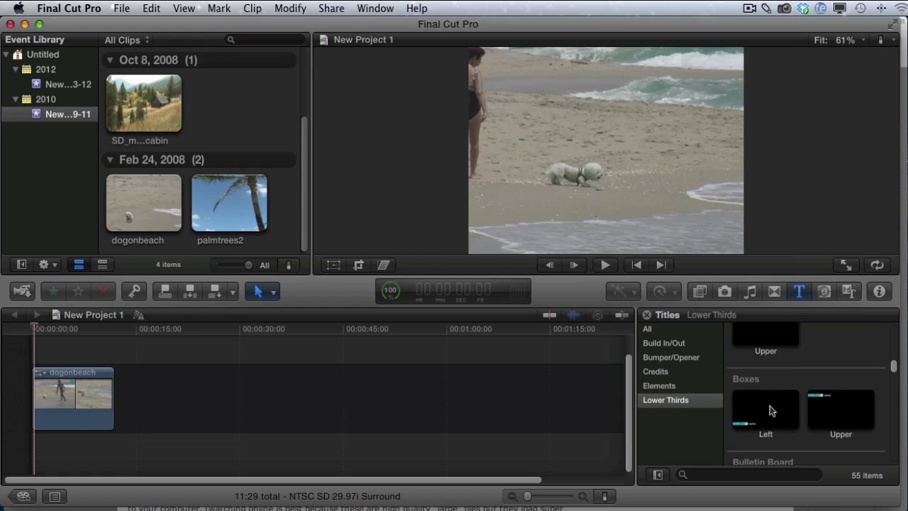
scroll(776, 411, up, 5)
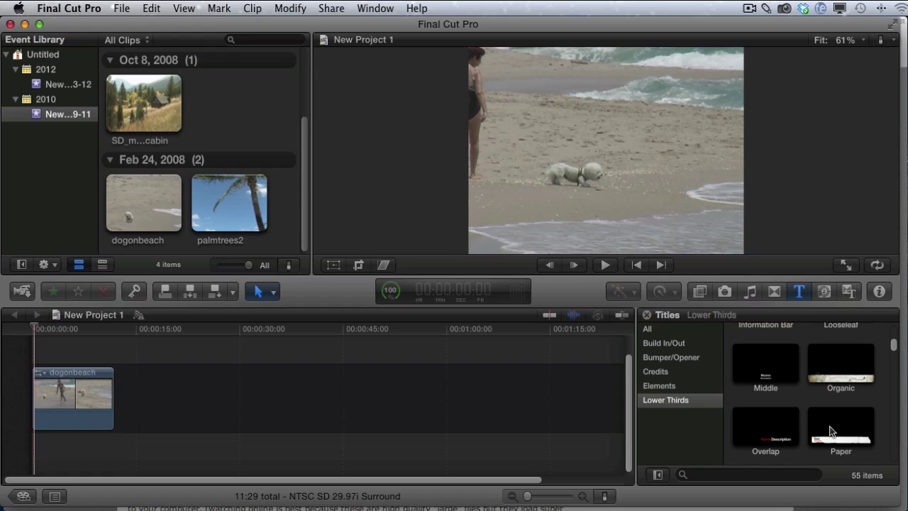
Step: Preview the Paper lower-third title and leave it selected
click(833, 430)
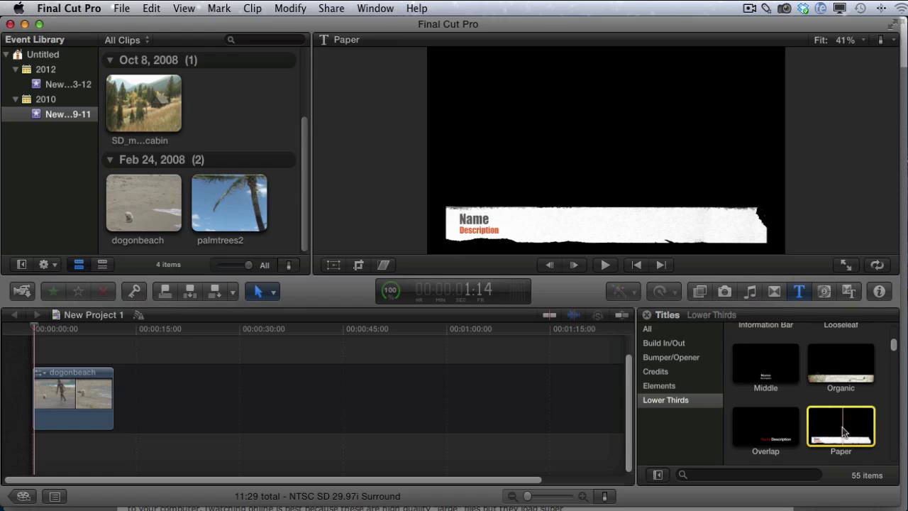
click(884, 420)
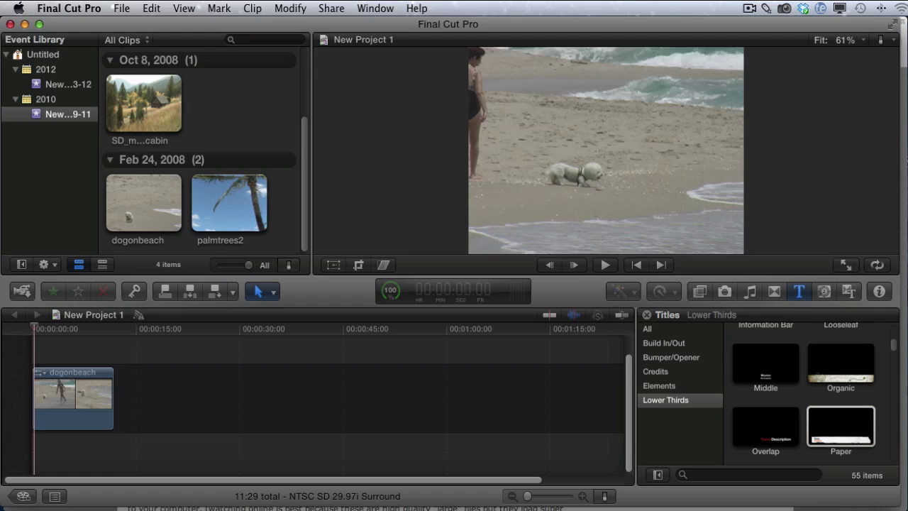
click(864, 420)
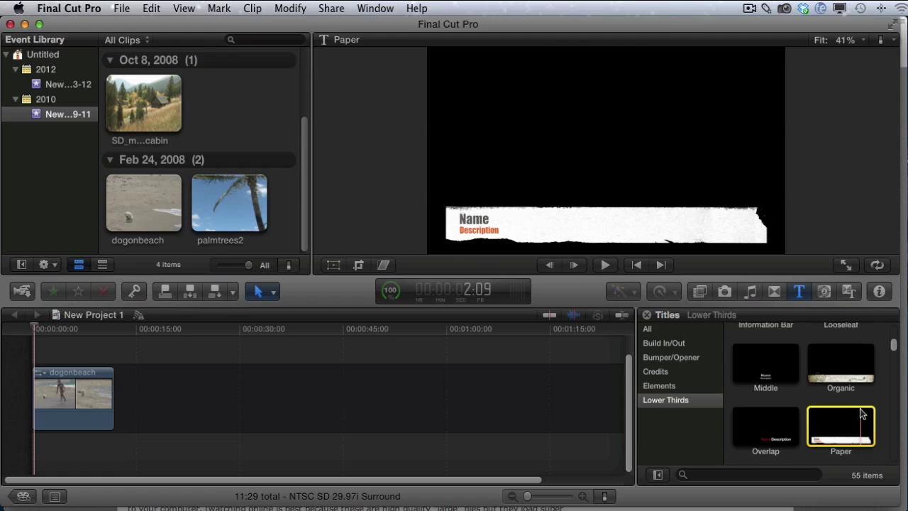
click(886, 419)
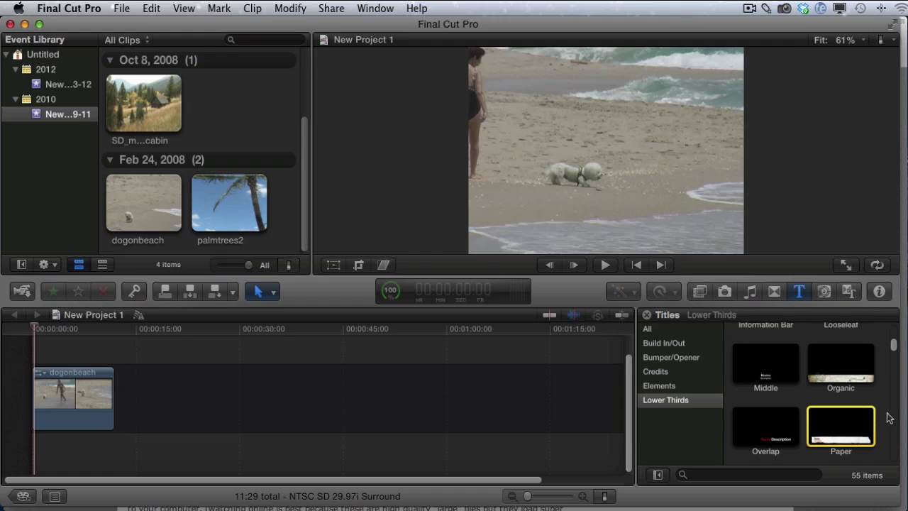
click(851, 425)
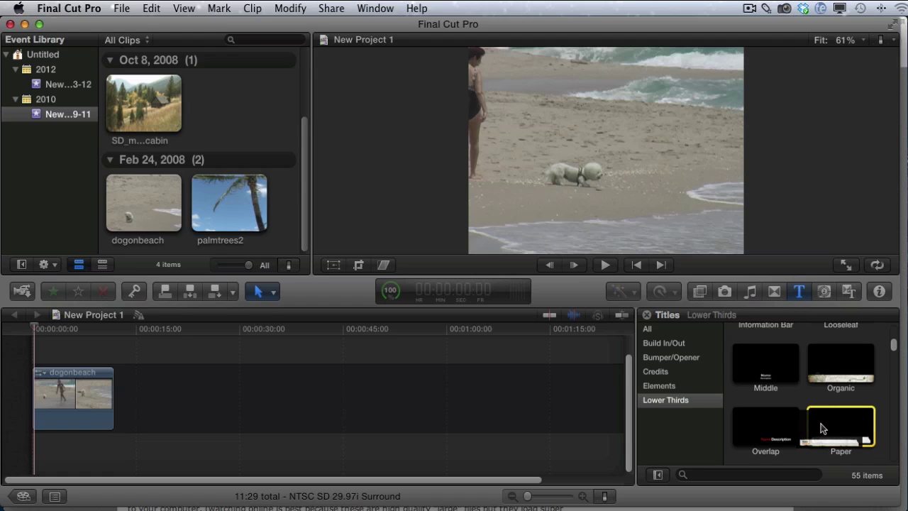
Step: Place the Paper title above the start of dogonbeach and play the project to check it
drag(822, 428, 56, 395)
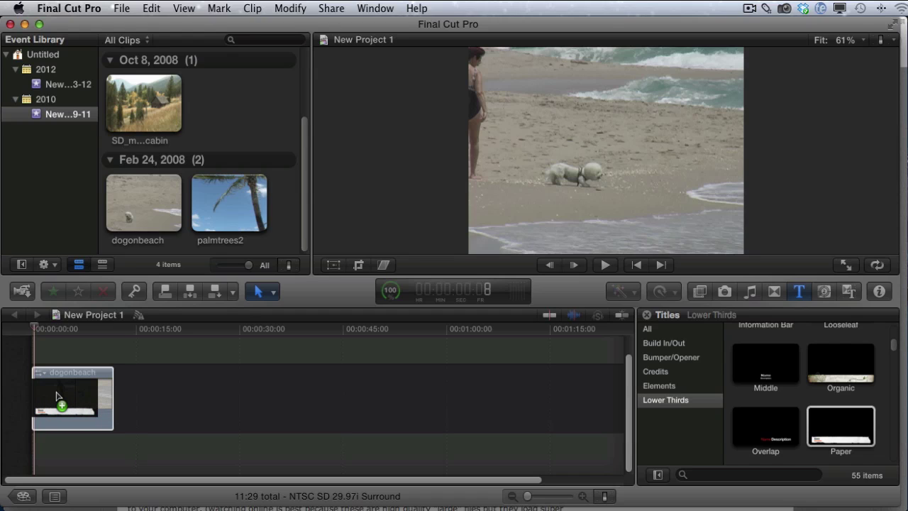
drag(57, 395, 47, 347)
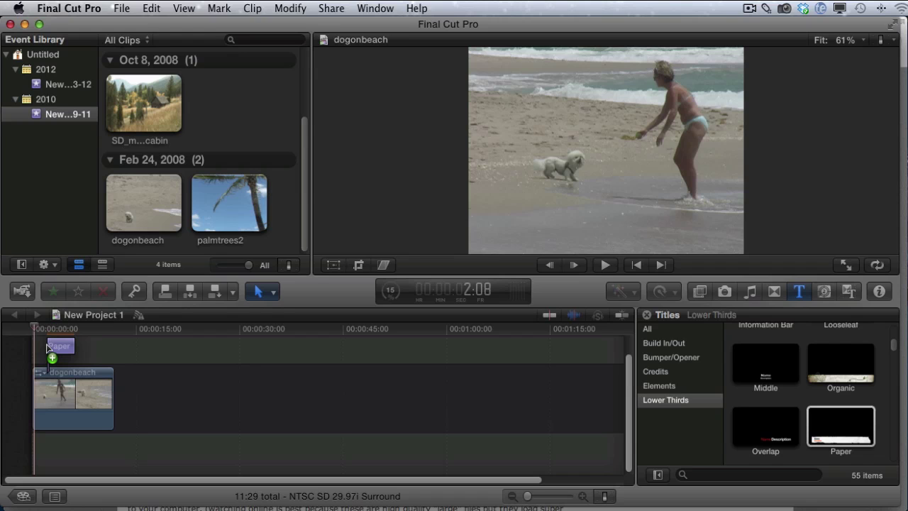
mouse_move(47, 347)
mouse_down()
mouse_move(79, 347)
mouse_move(40, 347)
mouse_up()
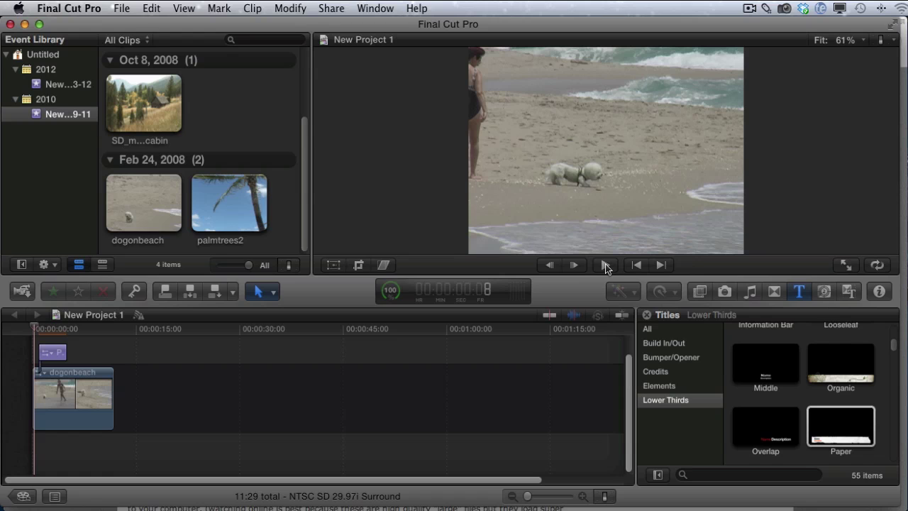
click(605, 266)
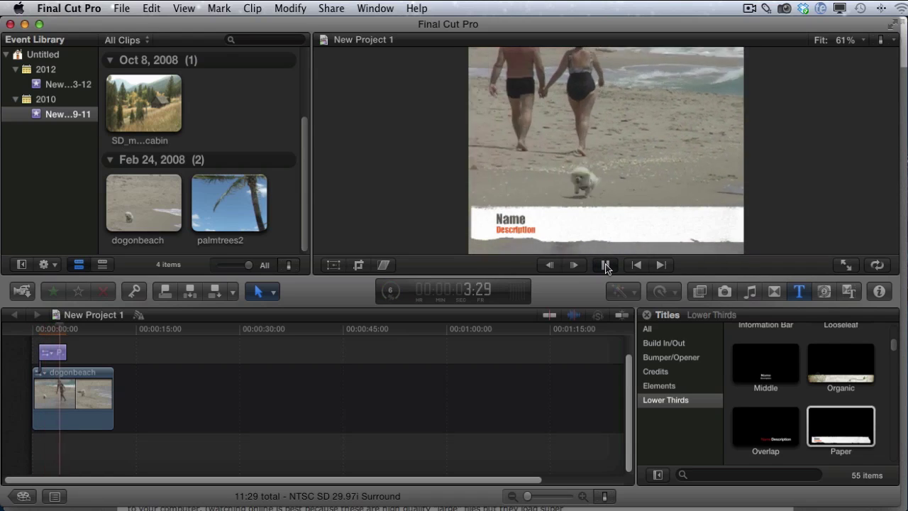
click(606, 266)
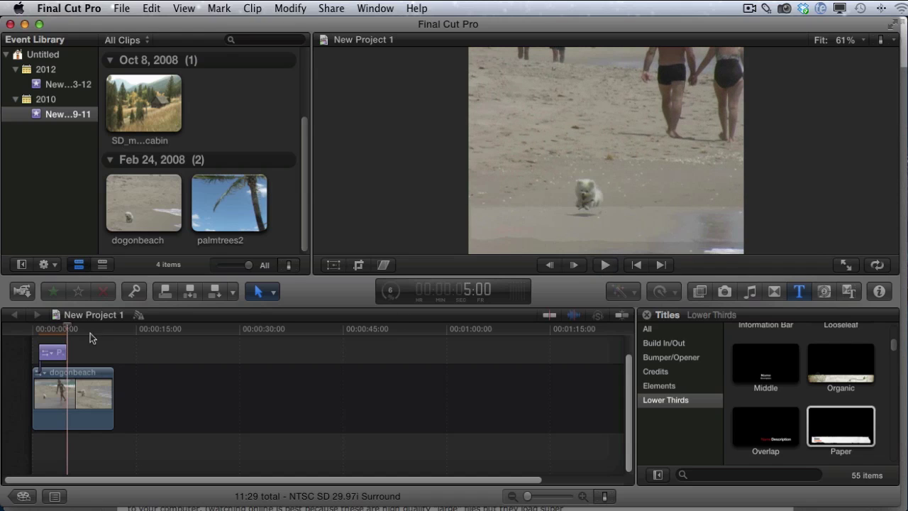
Step: Extend the Paper title's right edge to a few seconds, making the project 11:29
drag(70, 330, 33, 329)
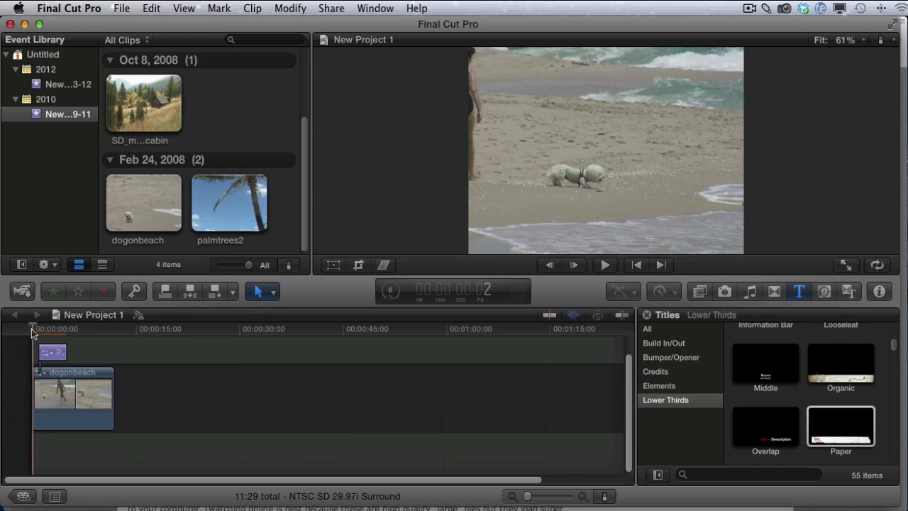
click(61, 355)
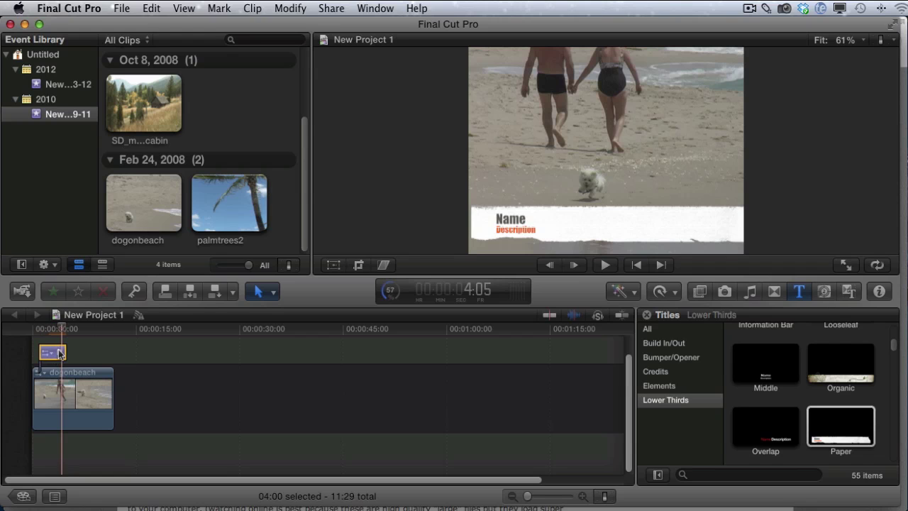
mouse_move(61, 353)
mouse_down()
mouse_move(105, 352)
mouse_move(64, 347)
mouse_up()
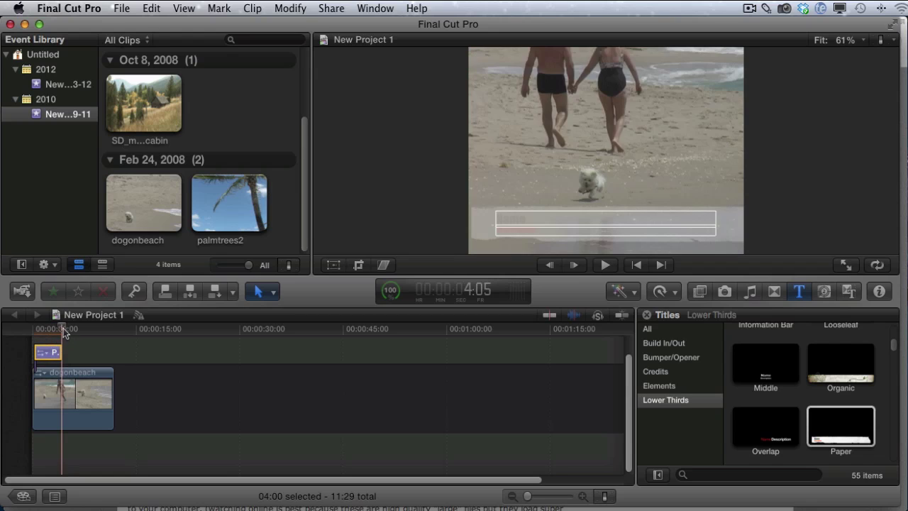
click(68, 351)
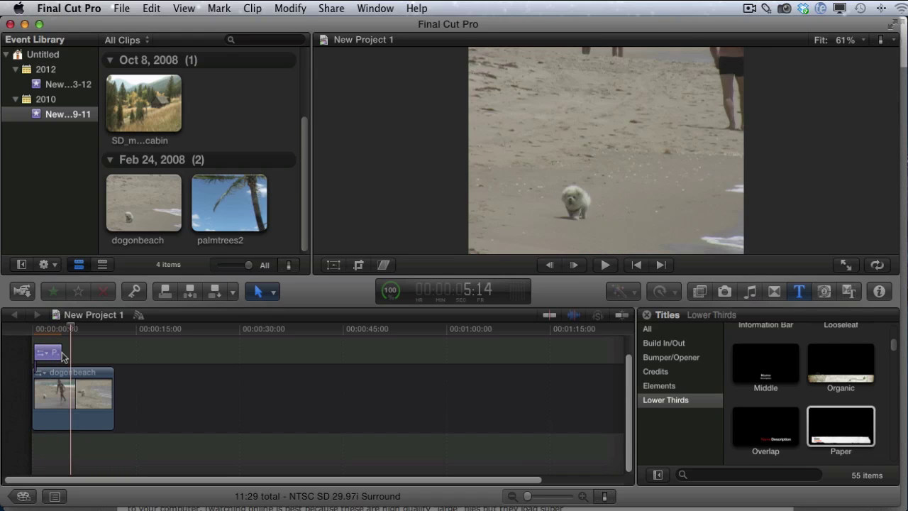
click(63, 354)
drag(62, 352, 100, 352)
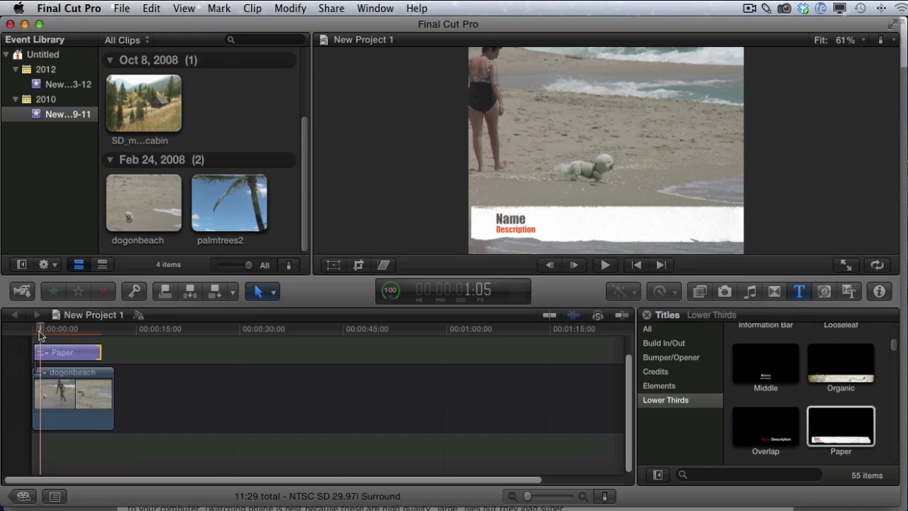
click(102, 355)
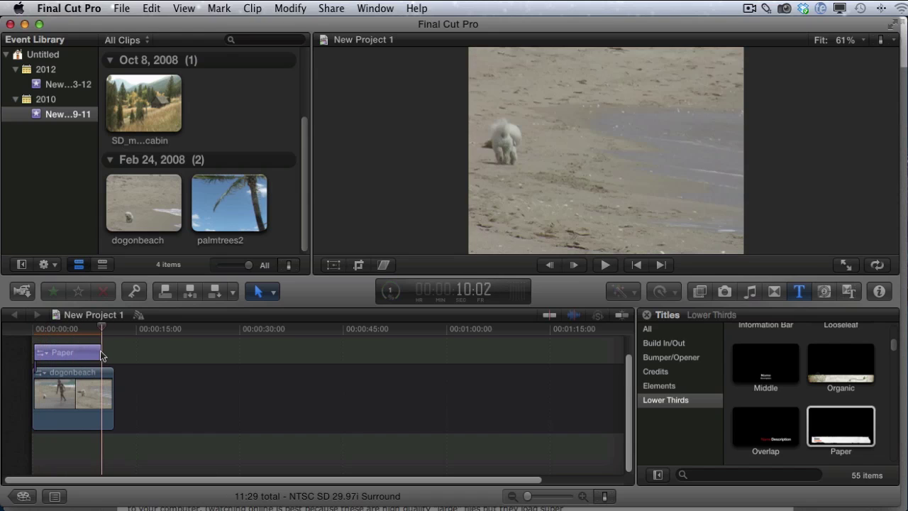
drag(101, 354, 101, 328)
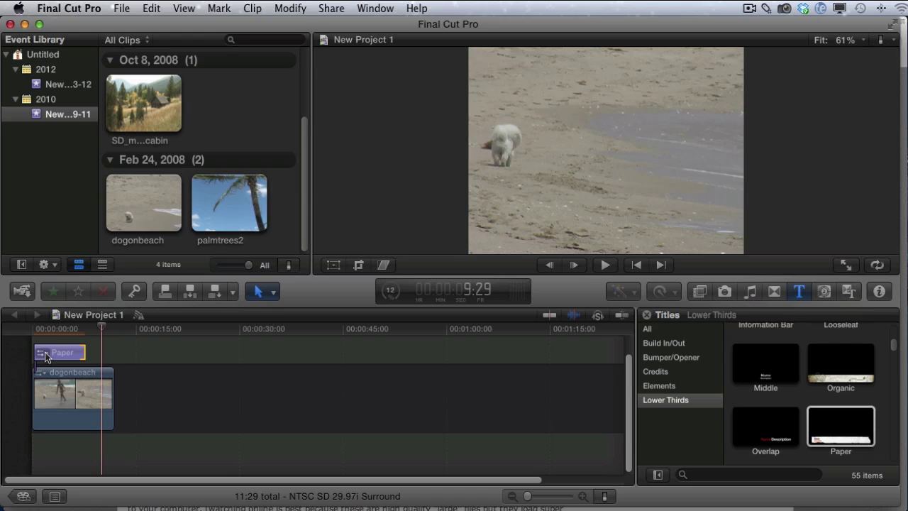
Step: Open the Paper title's text parameters and scrub back to preview its lower third
click(45, 356)
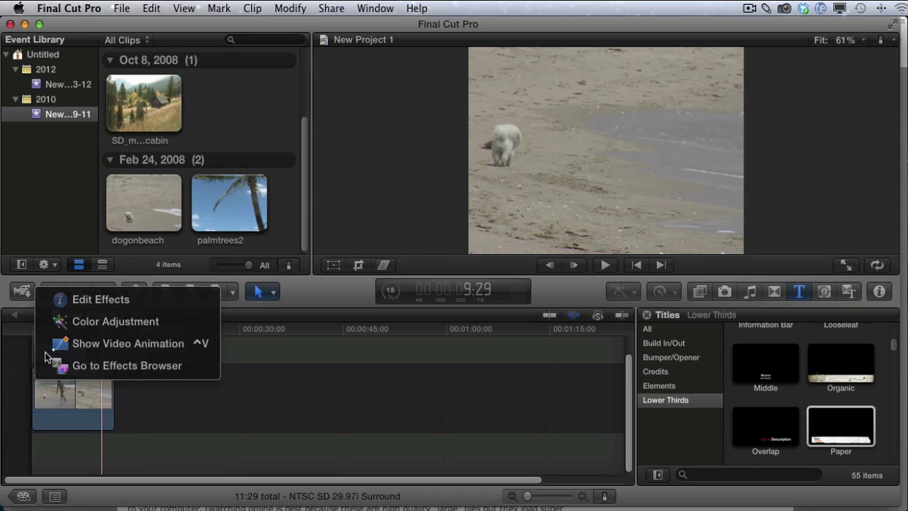
click(108, 303)
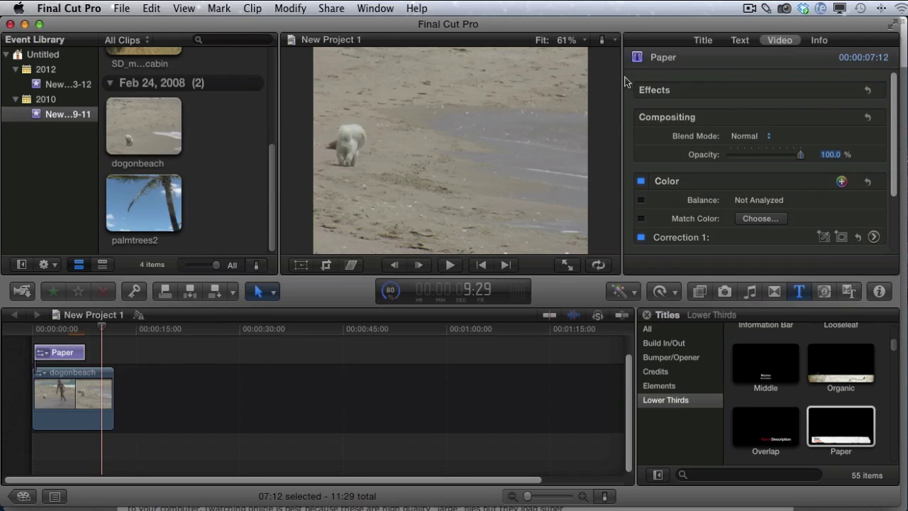
click(701, 44)
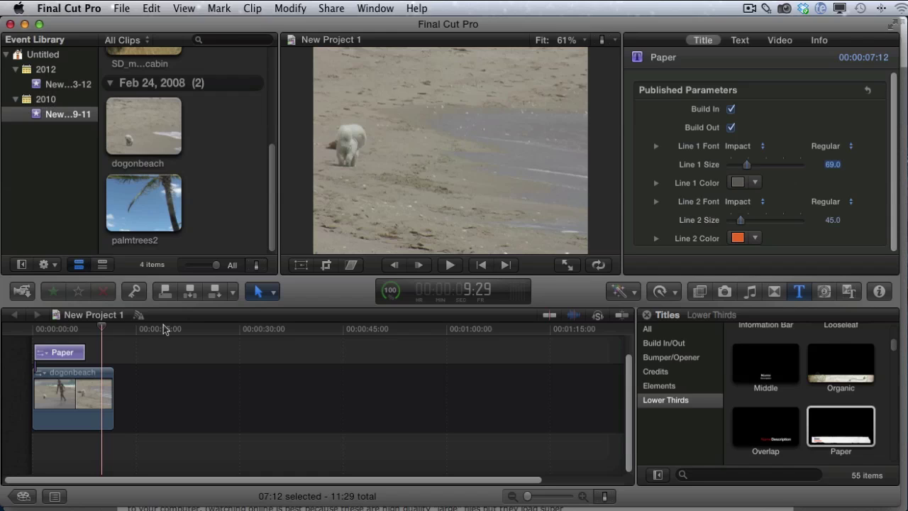
click(104, 329)
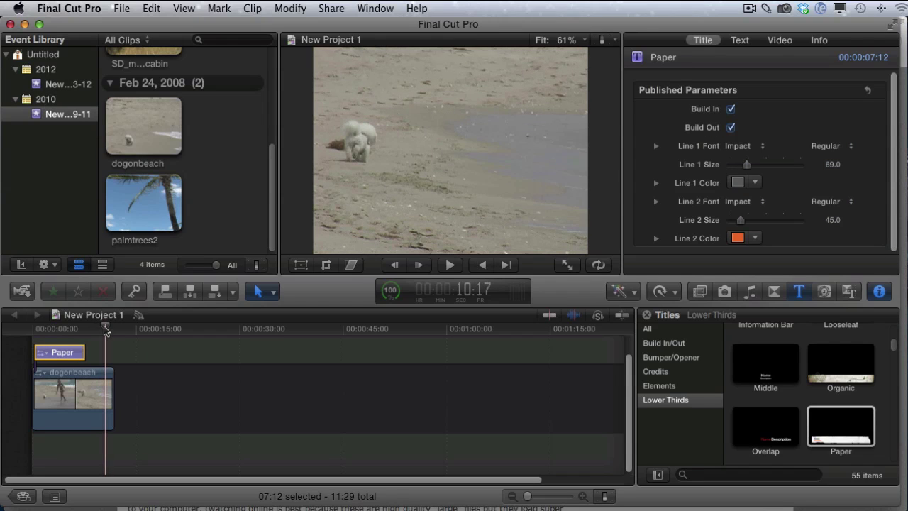
drag(105, 329, 57, 334)
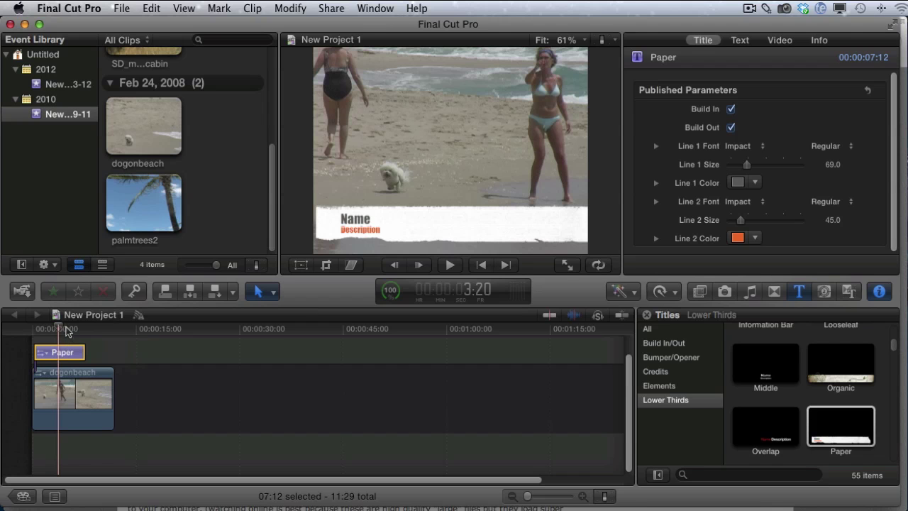
mouse_move(60, 327)
mouse_down()
mouse_move(46, 329)
mouse_move(61, 330)
mouse_up()
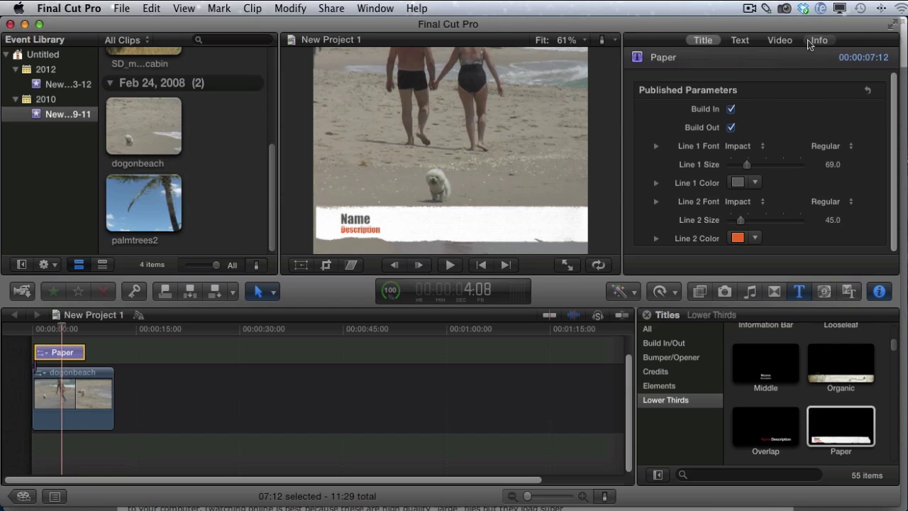
Step: Give the NAME line the Meloriac font at size 84 in green
click(705, 41)
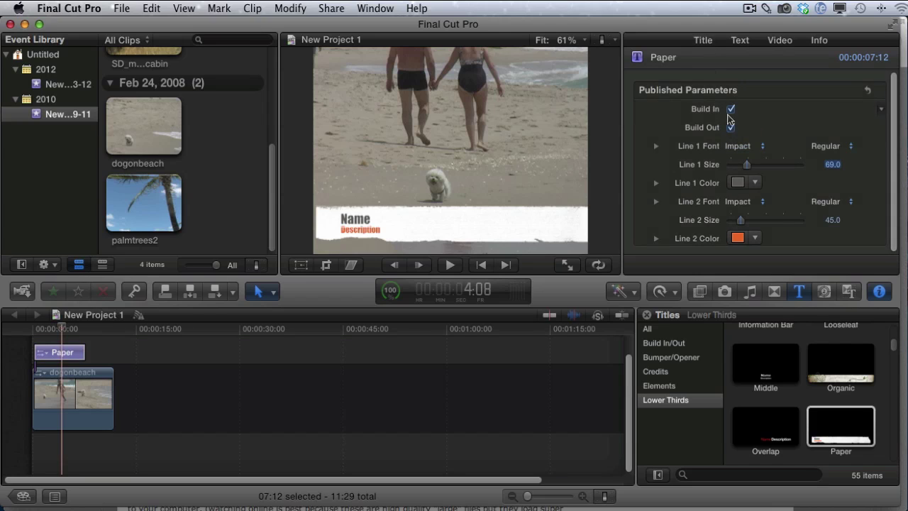
click(656, 146)
click(656, 147)
click(756, 148)
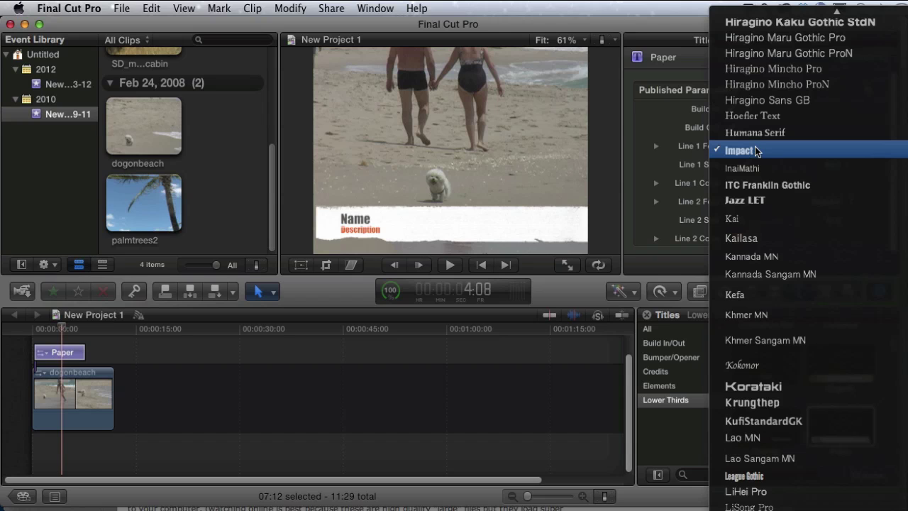
scroll(816, 269, down, 5)
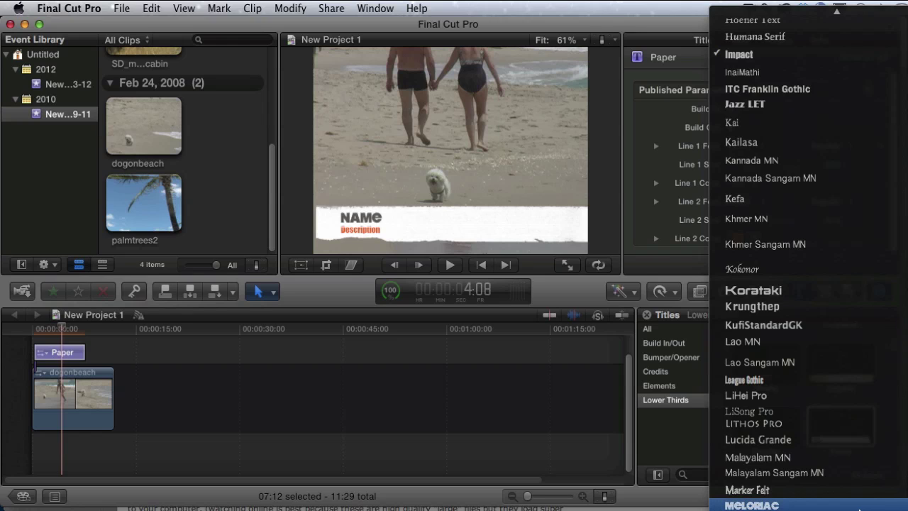
click(860, 505)
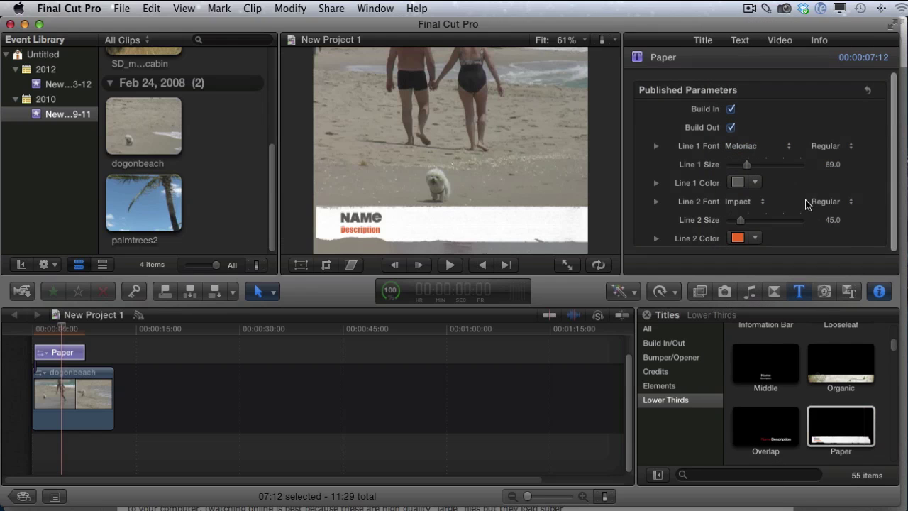
mouse_move(750, 164)
mouse_down()
mouse_move(800, 171)
mouse_move(752, 165)
mouse_up()
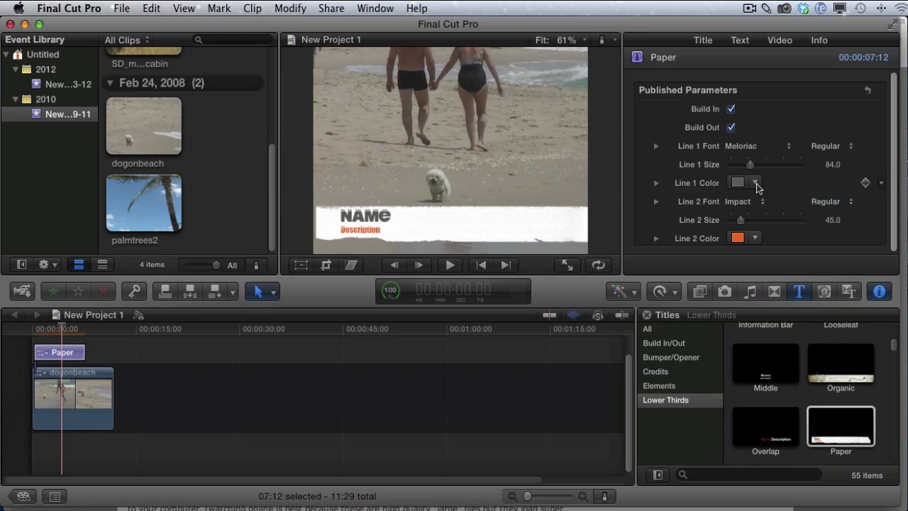
click(755, 183)
drag(780, 200, 850, 242)
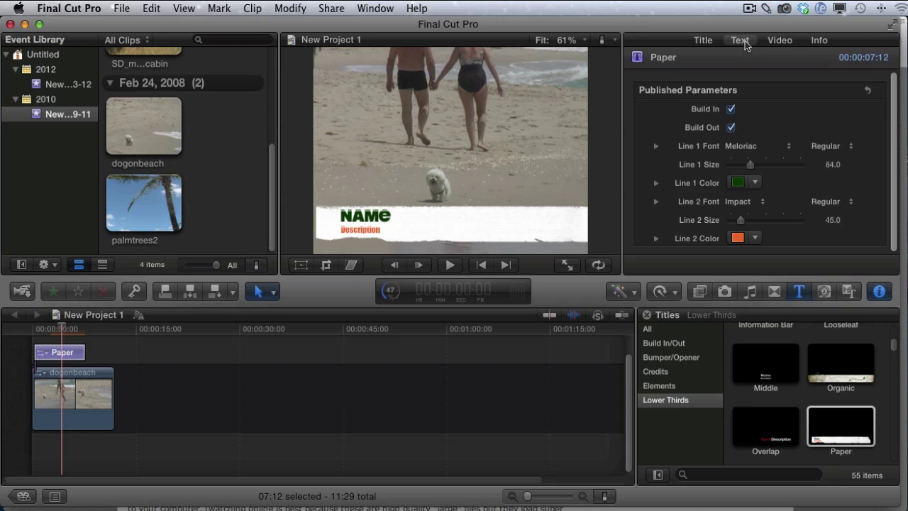
Step: Try the Blue Wave text preset, then undo it to keep the Normal style
click(745, 42)
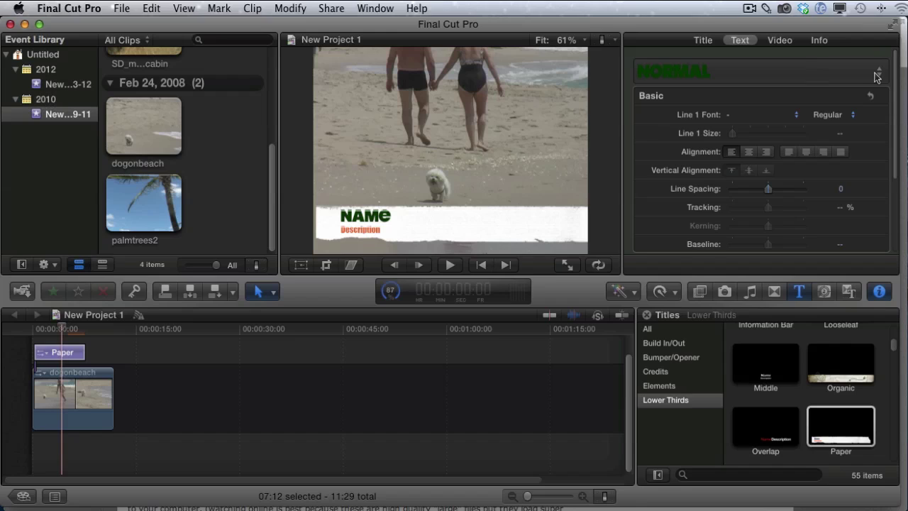
click(877, 77)
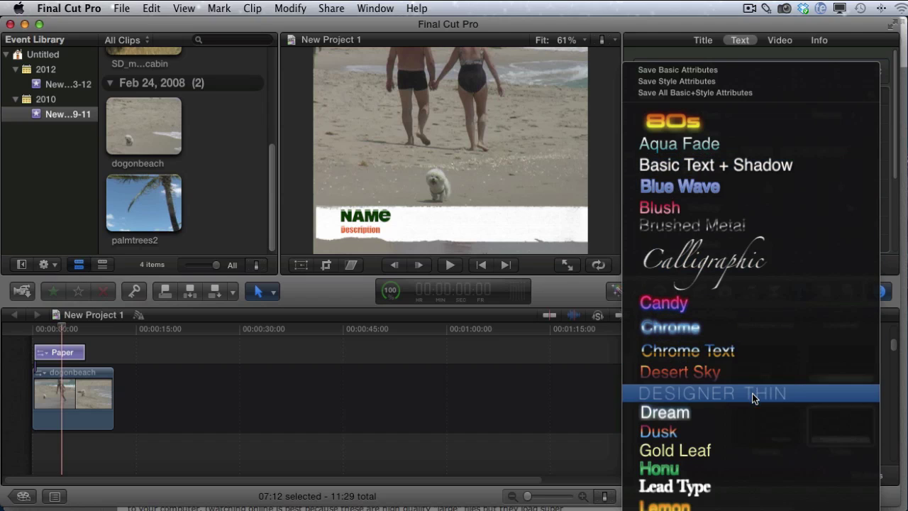
click(755, 187)
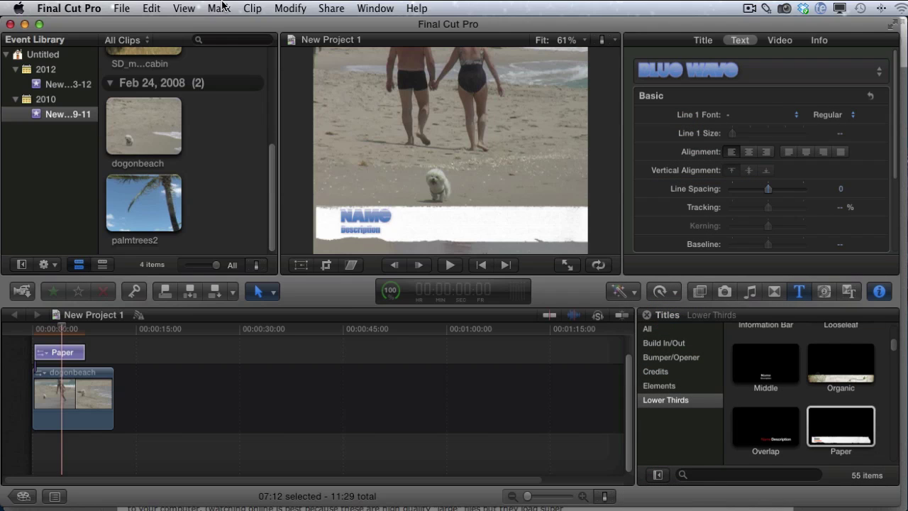
click(152, 8)
click(163, 26)
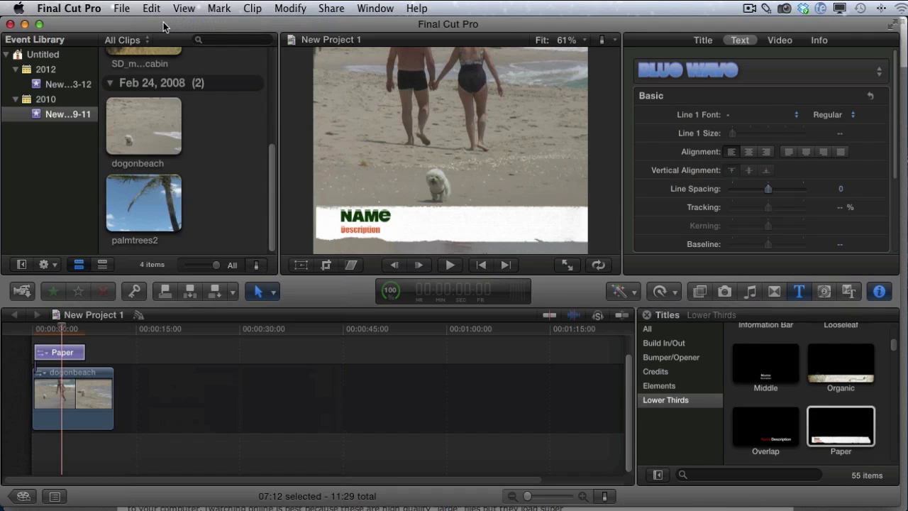
click(151, 8)
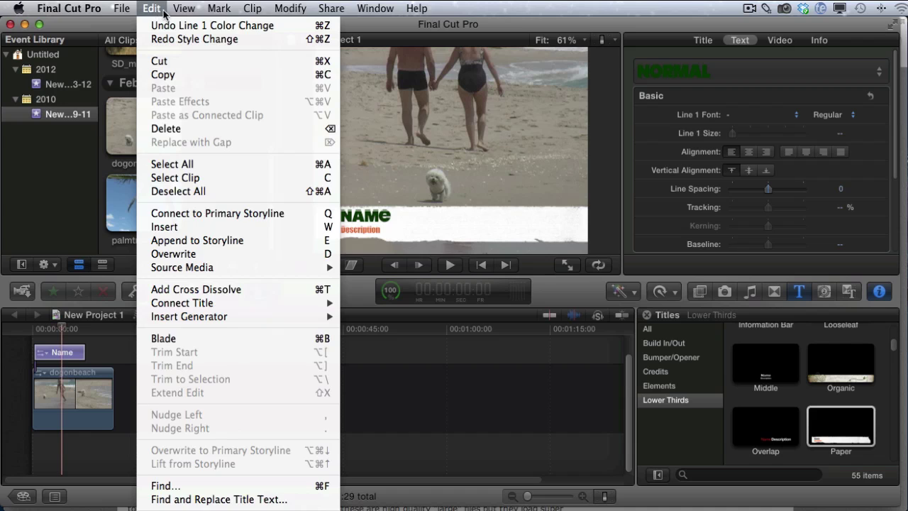
click(156, 10)
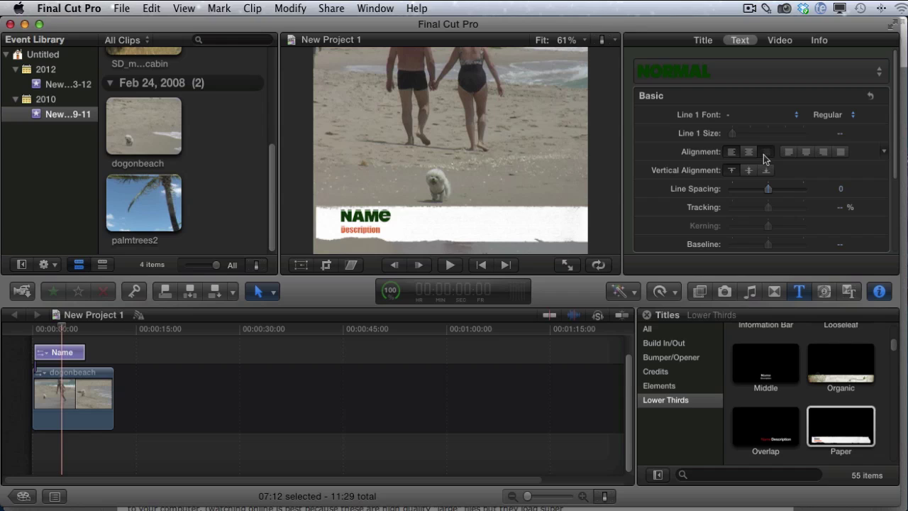
Step: Centre-align the NAME text in the lower third
click(764, 153)
click(752, 153)
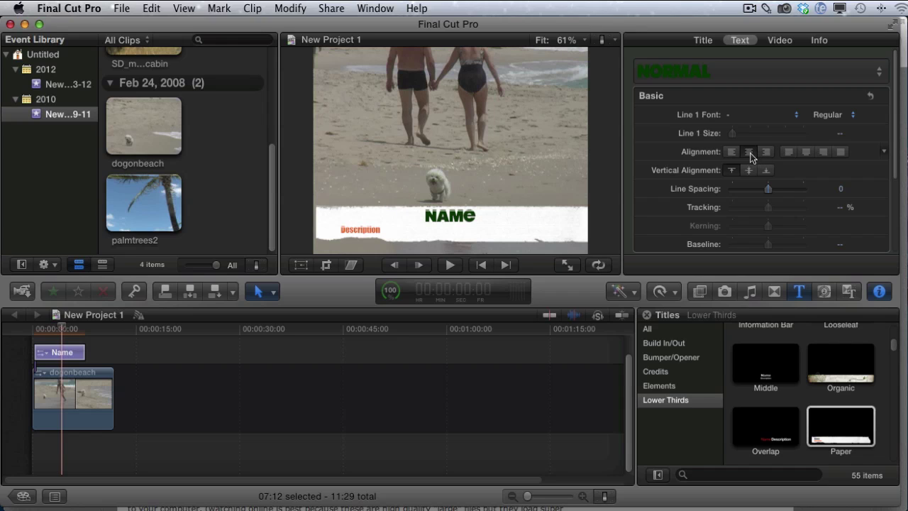
scroll(773, 190, down, 2)
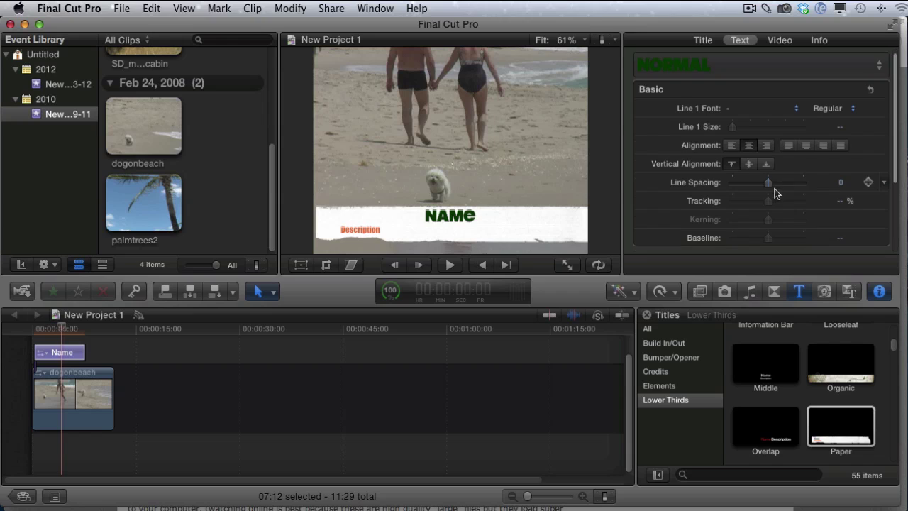
scroll(775, 192, down, 5)
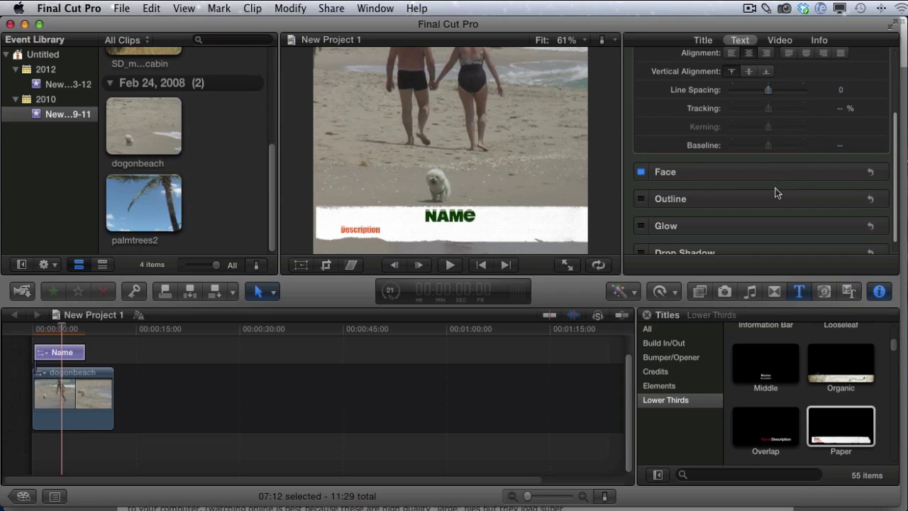
Step: Add a drop shadow to the NAME text, leaving outline and glow off
click(642, 184)
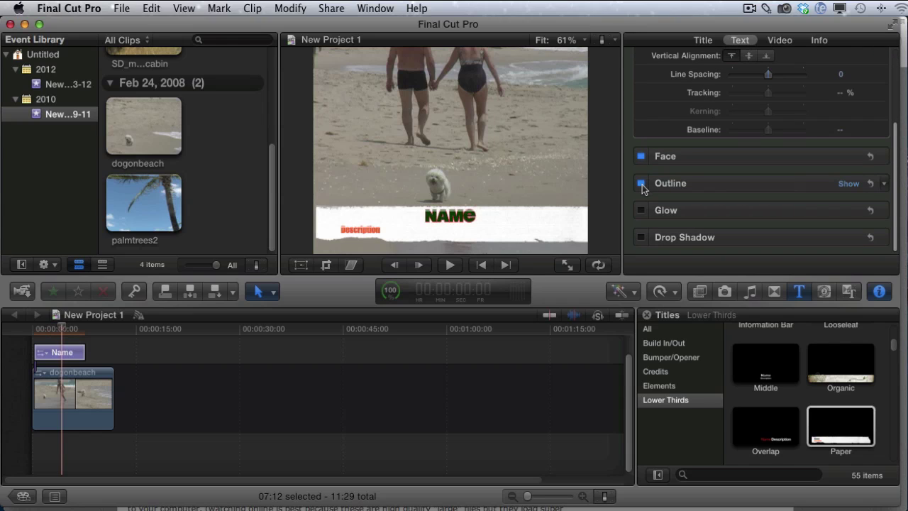
click(641, 185)
click(641, 211)
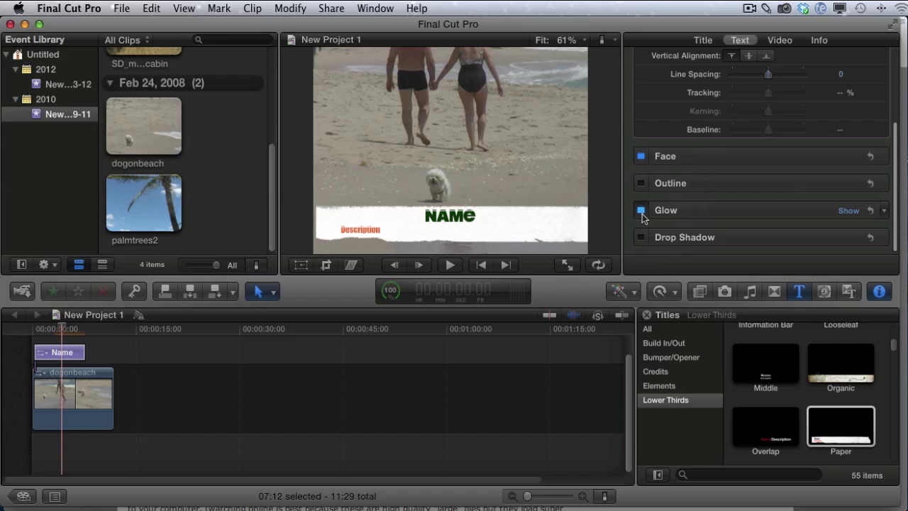
click(642, 211)
click(641, 239)
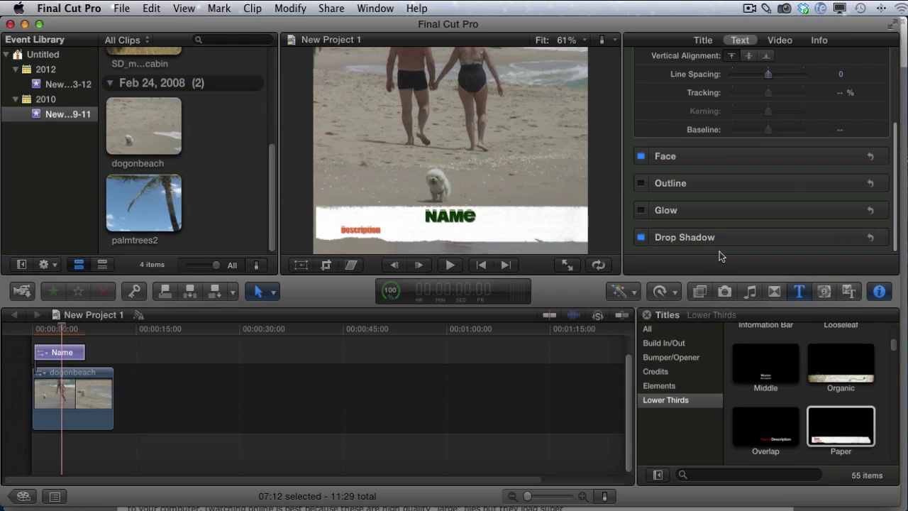
scroll(719, 251, up, 5)
scroll(716, 248, up, 2)
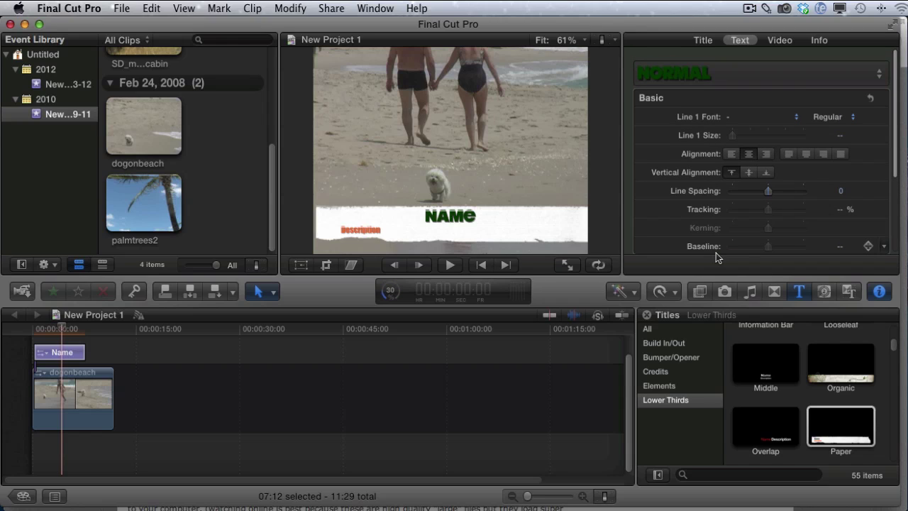
Step: Delete the Description placeholder text in the viewer, then hide and restore the inspector
scroll(737, 156, down, 1)
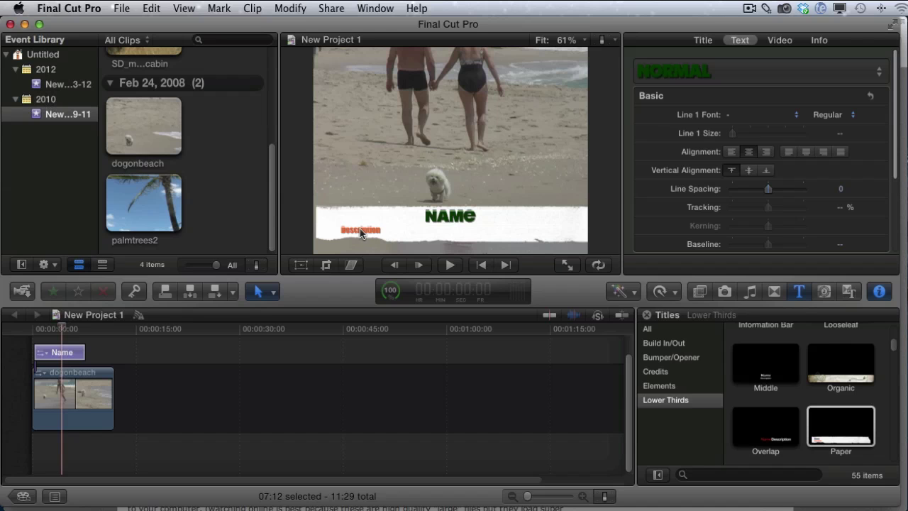
double_click(360, 229)
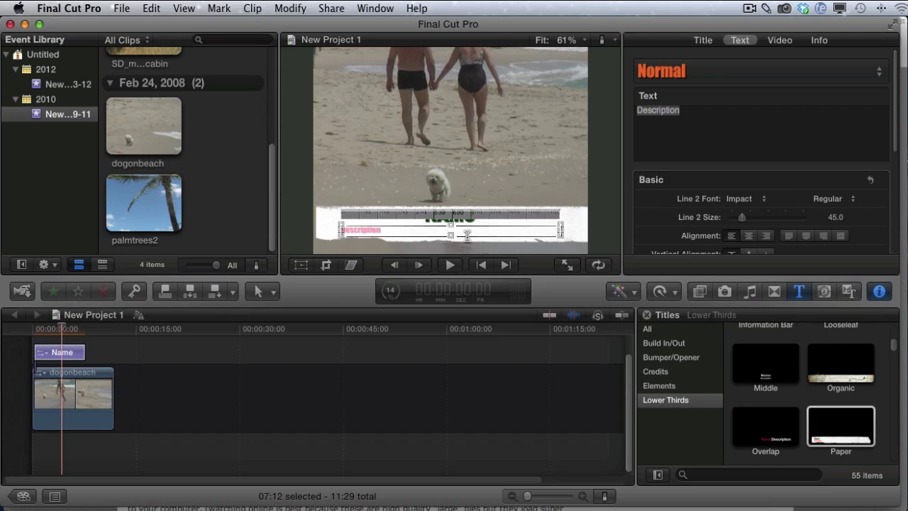
key(BackSpace)
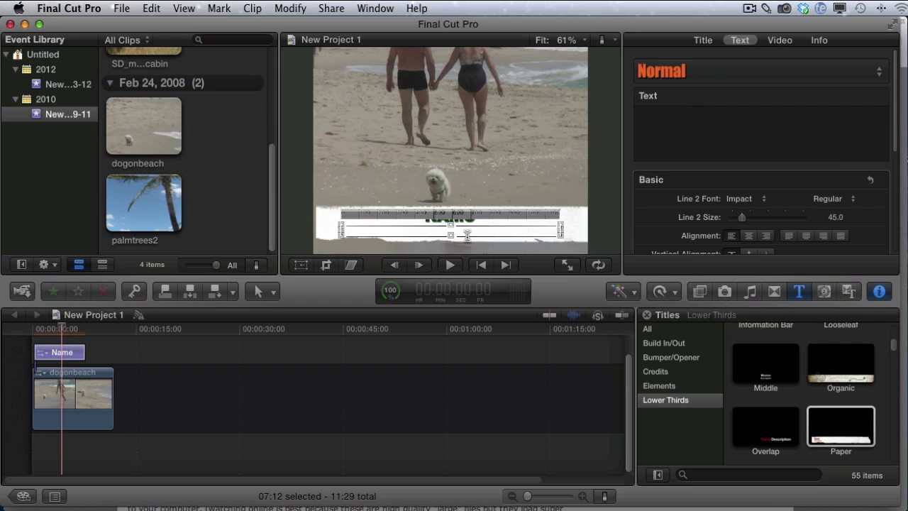
click(608, 214)
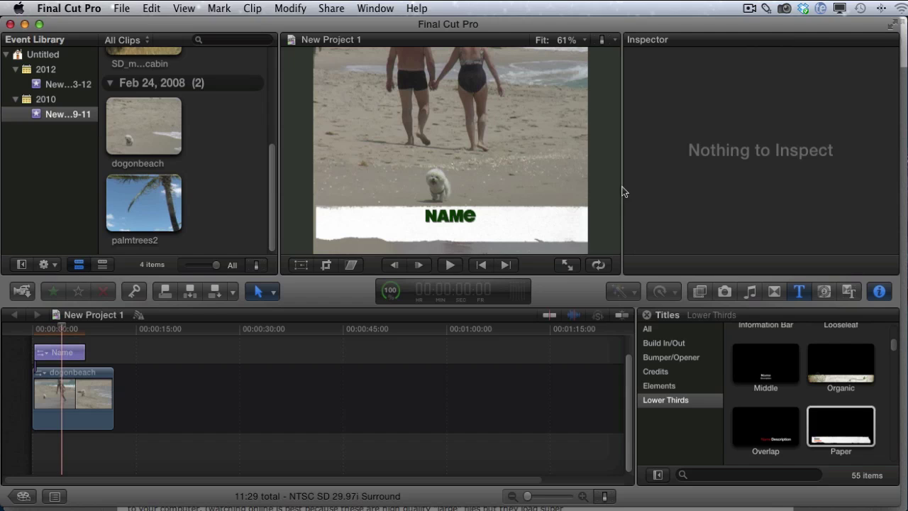
click(880, 291)
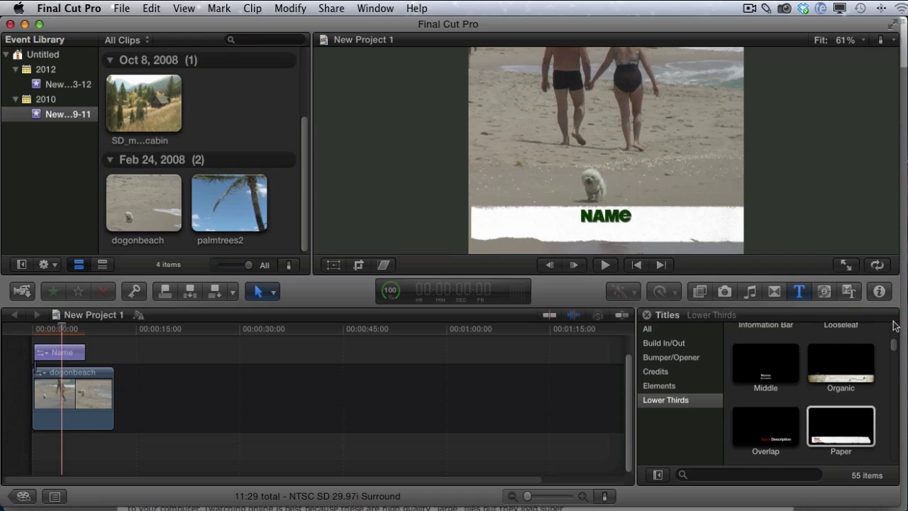
click(879, 291)
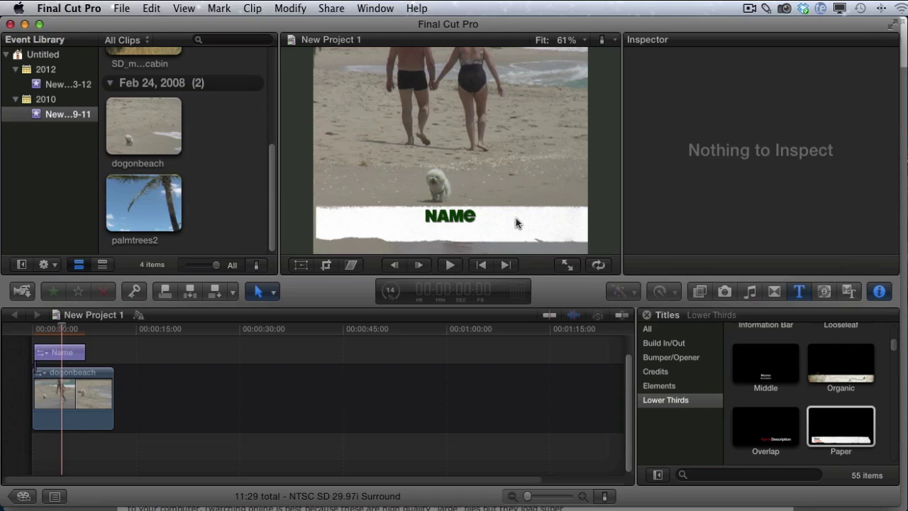
Step: Replace the Name placeholder with 'A Day At The Beach', removing leftover letters
right_click(42, 353)
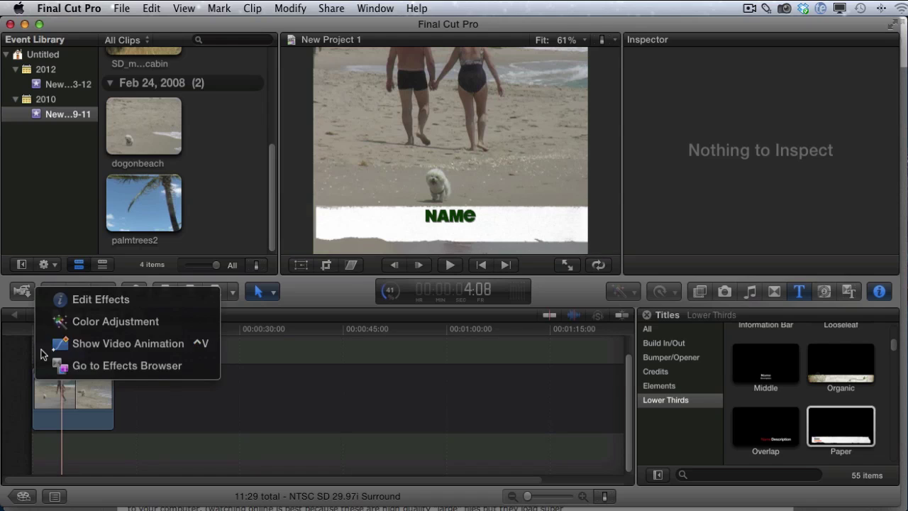
click(88, 300)
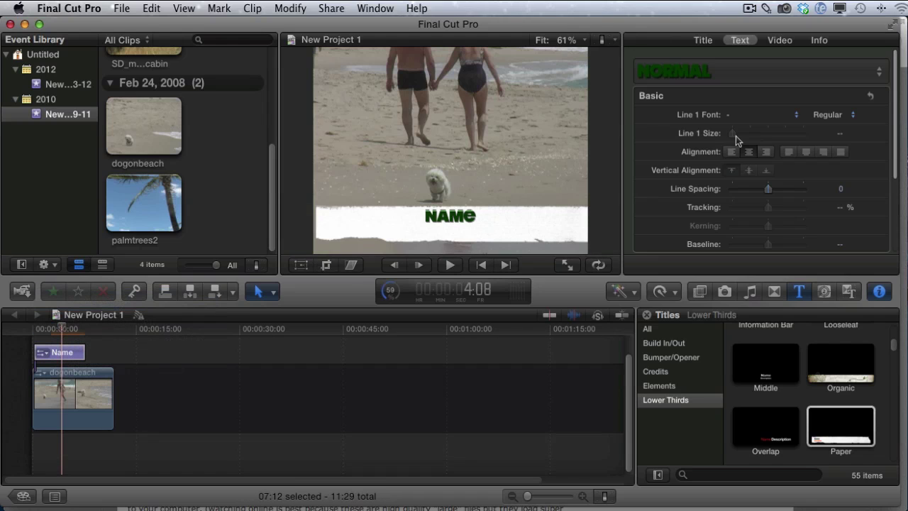
double_click(469, 220)
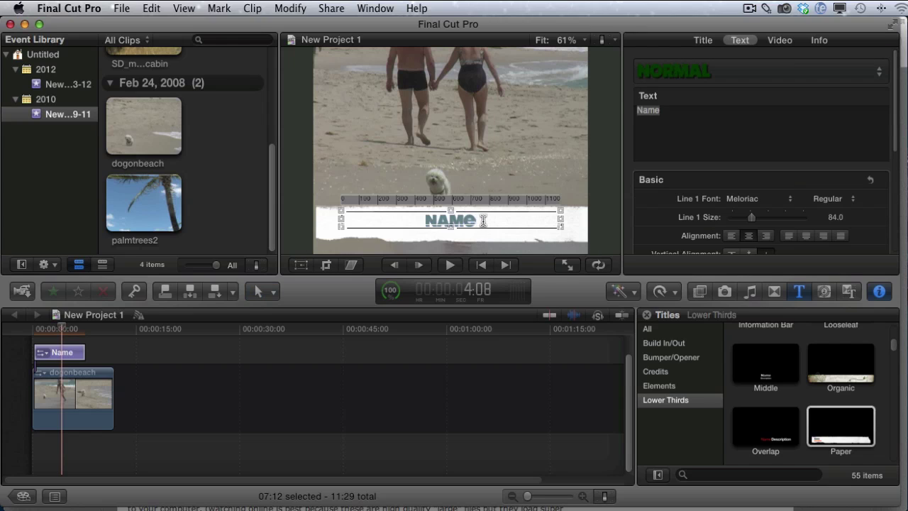
drag(483, 221, 422, 220)
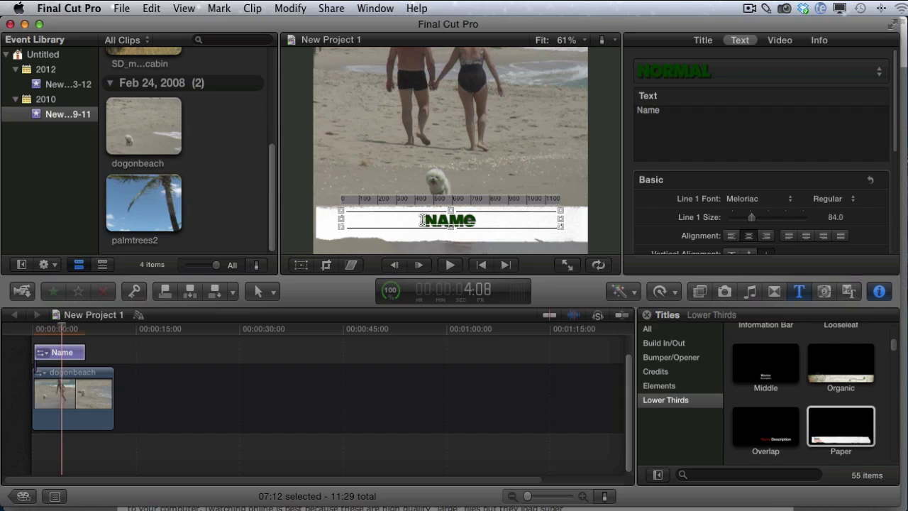
text(A)
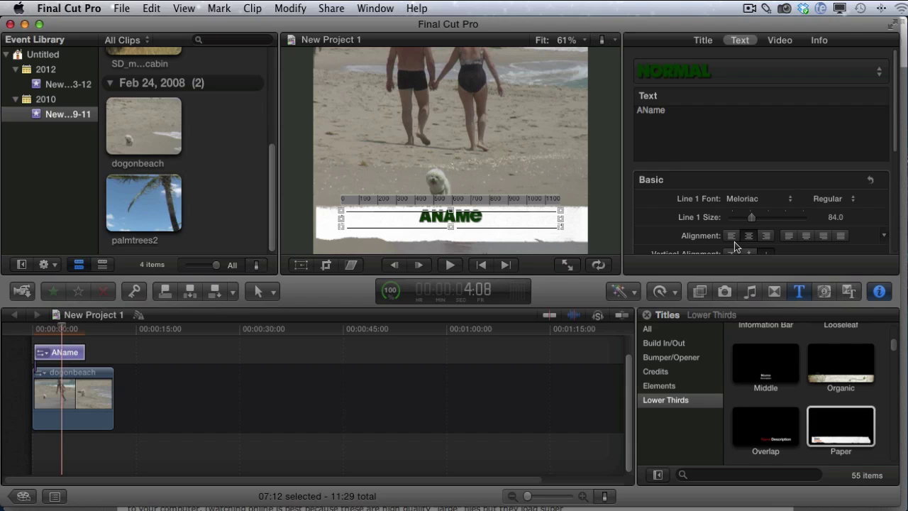
text( Dau)
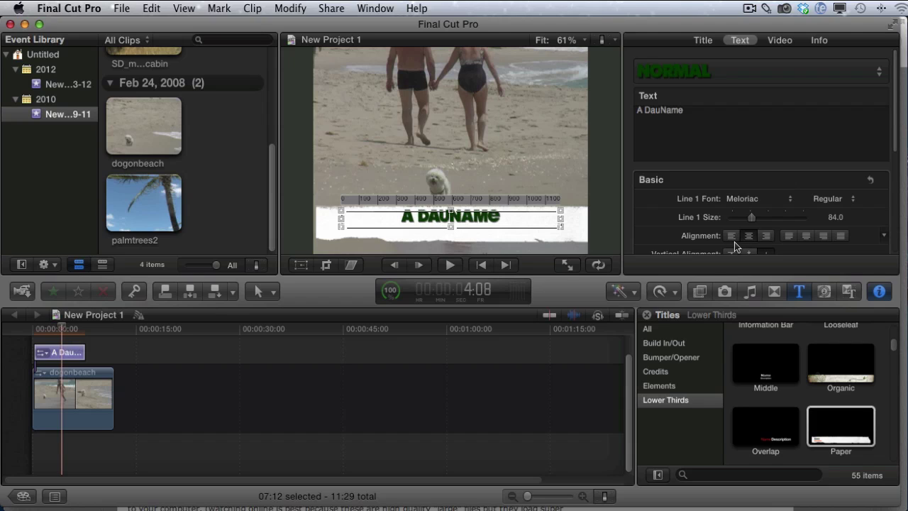
key(BackSpace)
text(y At The B)
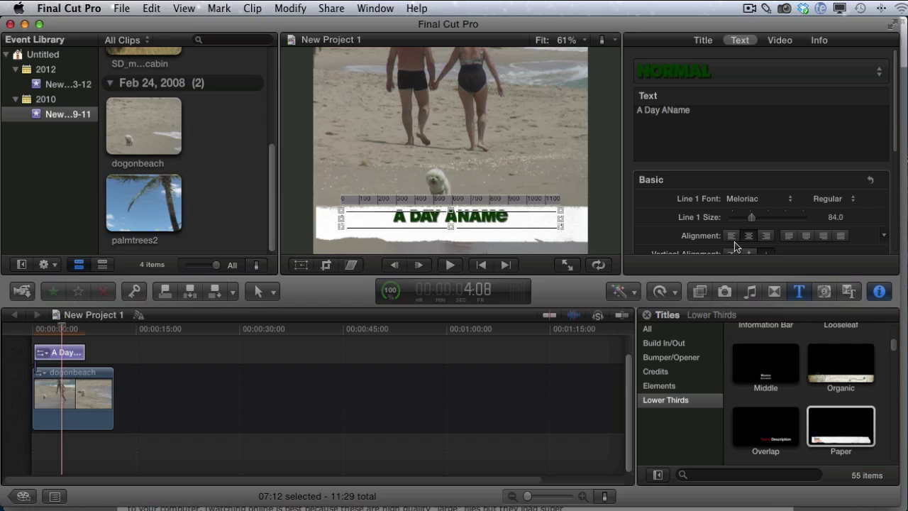
text(ea)
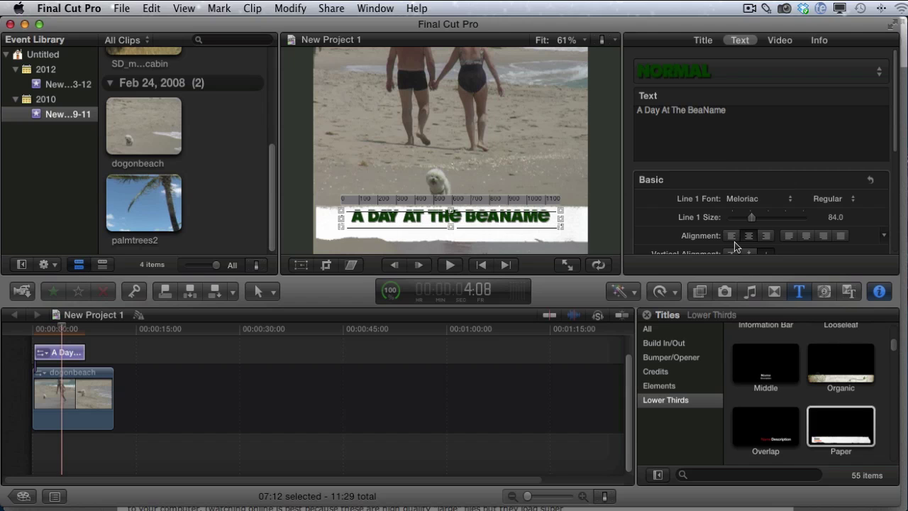
text(ch)
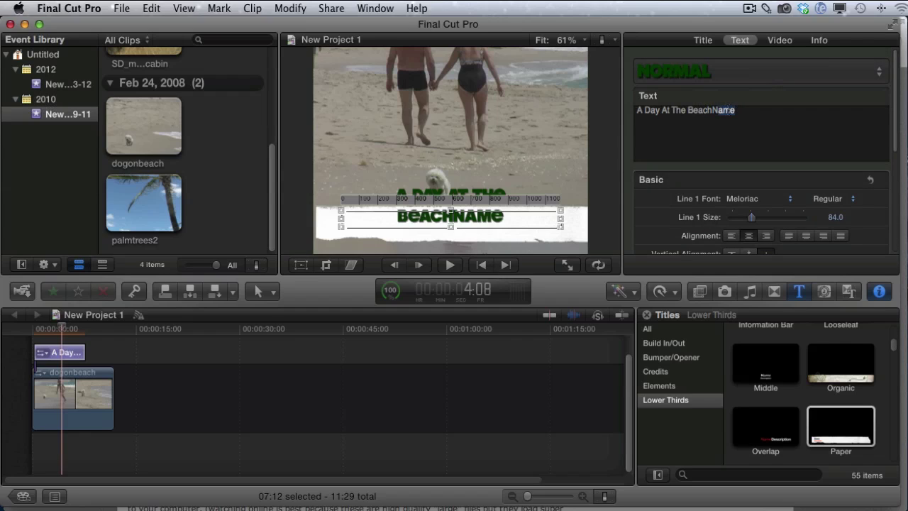
click(736, 109)
key(BackSpace)
key(BackSpace)
key(BackSpace)
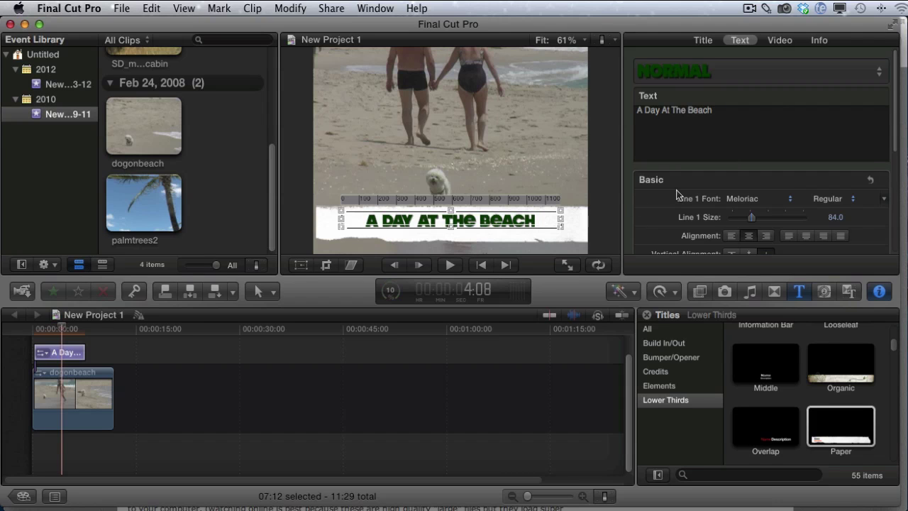
click(606, 234)
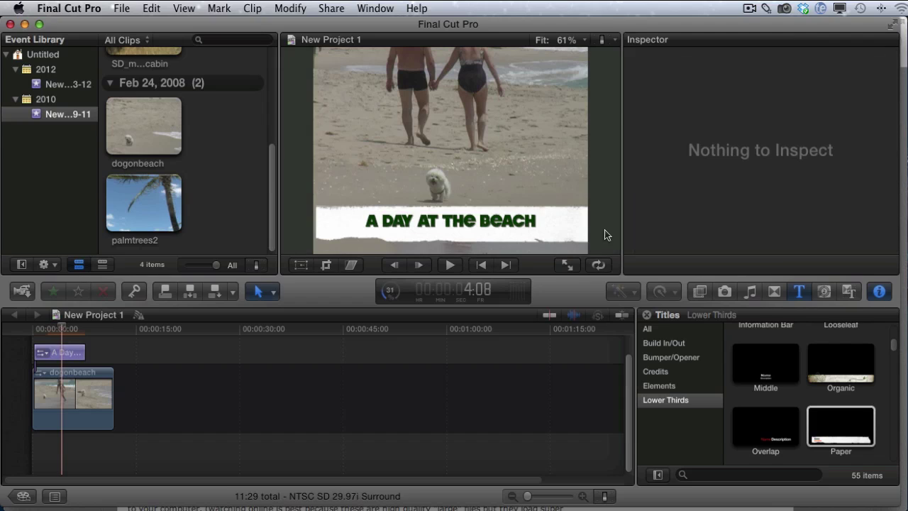
Step: Hide the inspector, then play the project from the start to preview the 'A Day At The Beach' lower third
click(883, 295)
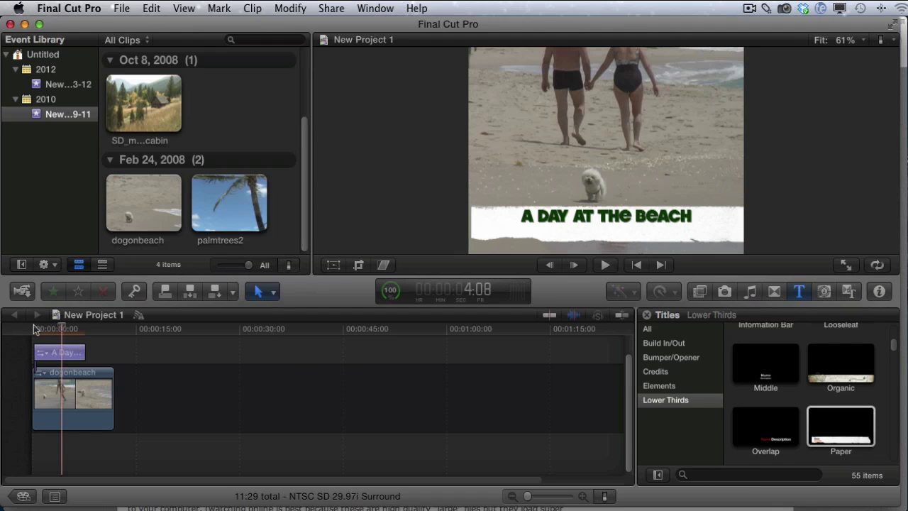
drag(60, 331, 33, 331)
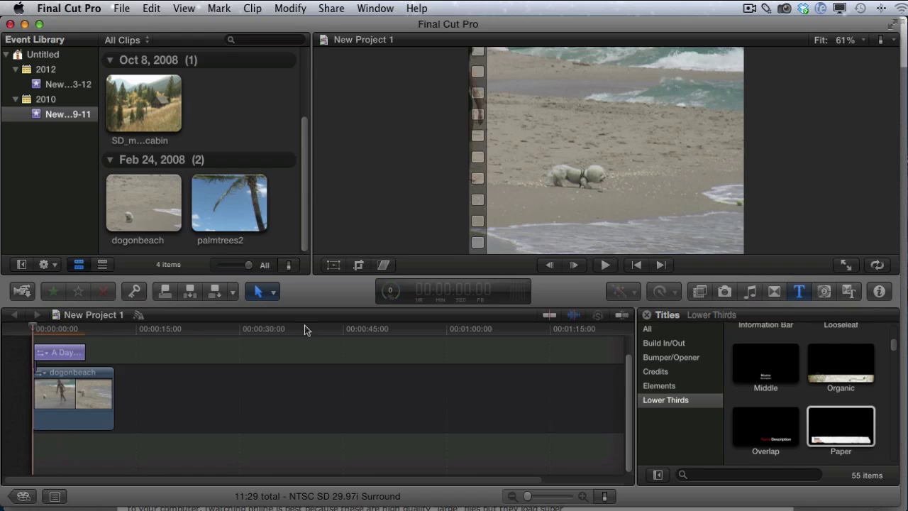
click(612, 268)
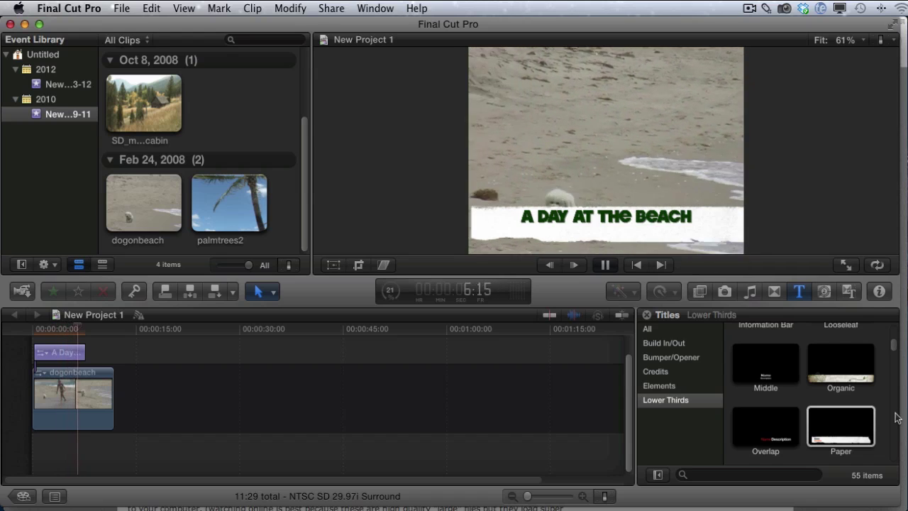
click(607, 266)
Step: Replace the lower third with the Gradient - Center title, keeping 'A Day At The Beach', and scrub back to view it
scroll(801, 388, down, 5)
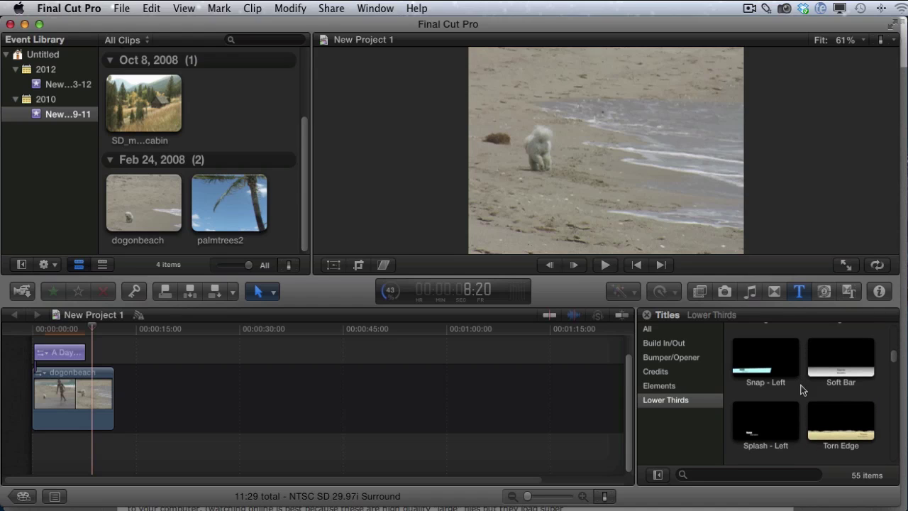
scroll(839, 378, down, 2)
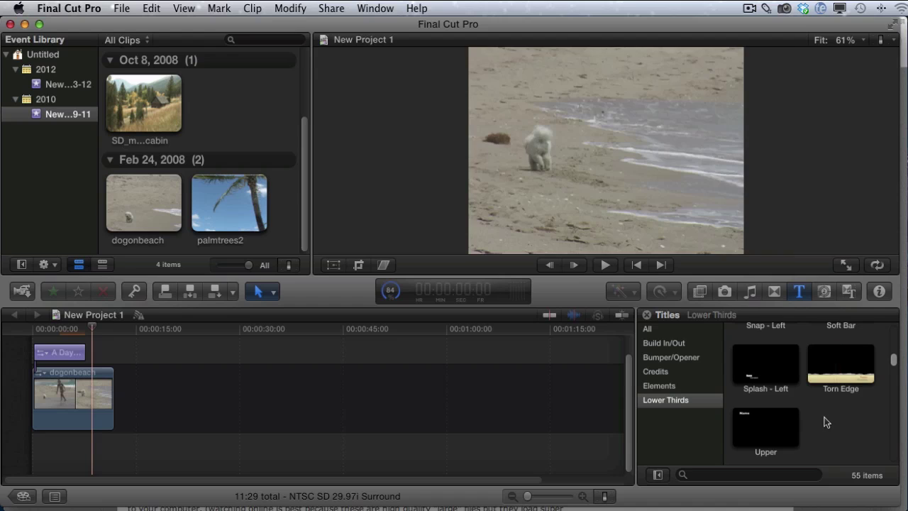
scroll(824, 421, up, 2)
scroll(824, 421, up, 5)
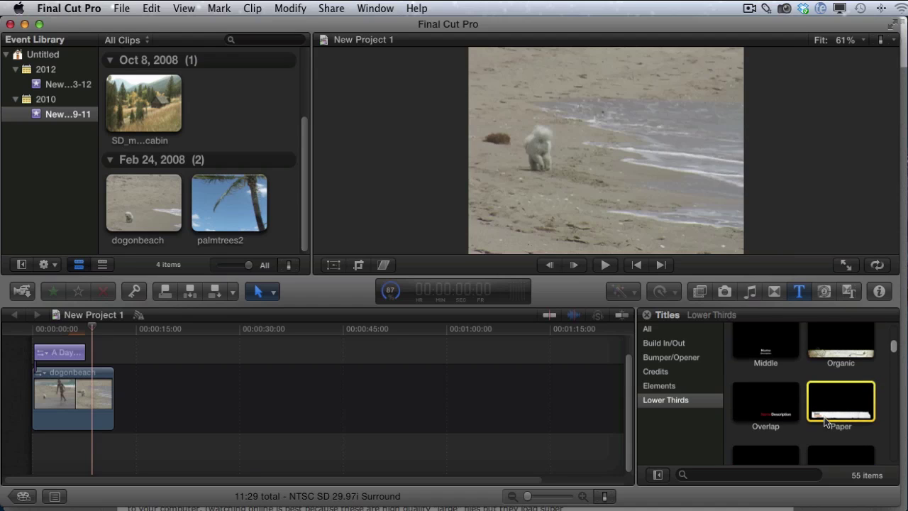
scroll(824, 420, up, 3)
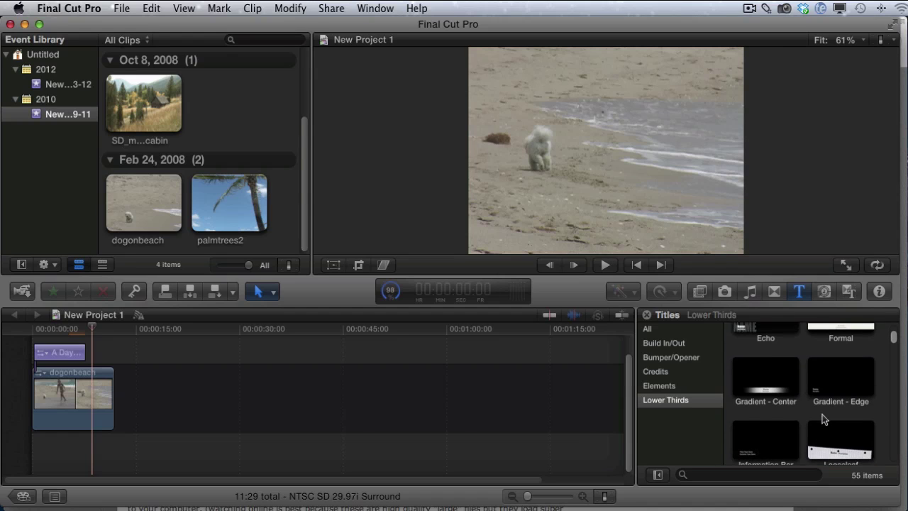
drag(776, 392, 70, 355)
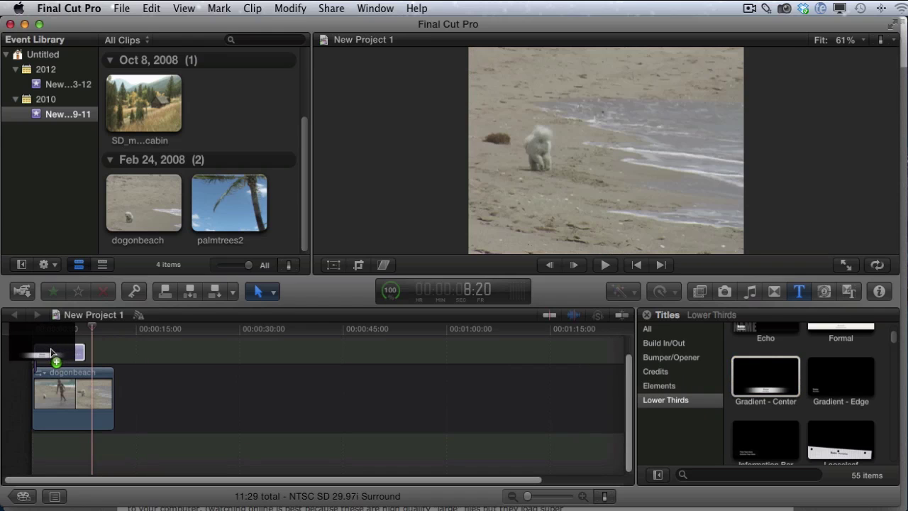
drag(112, 381, 54, 348)
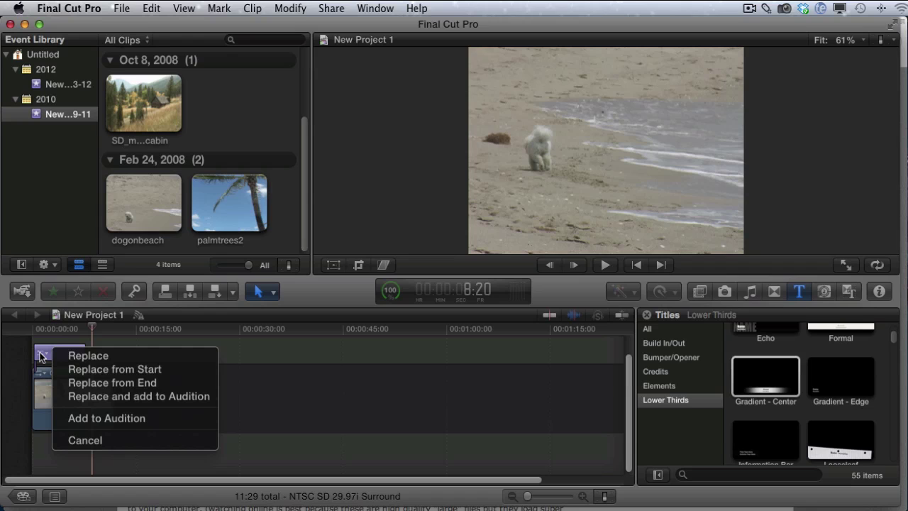
click(78, 356)
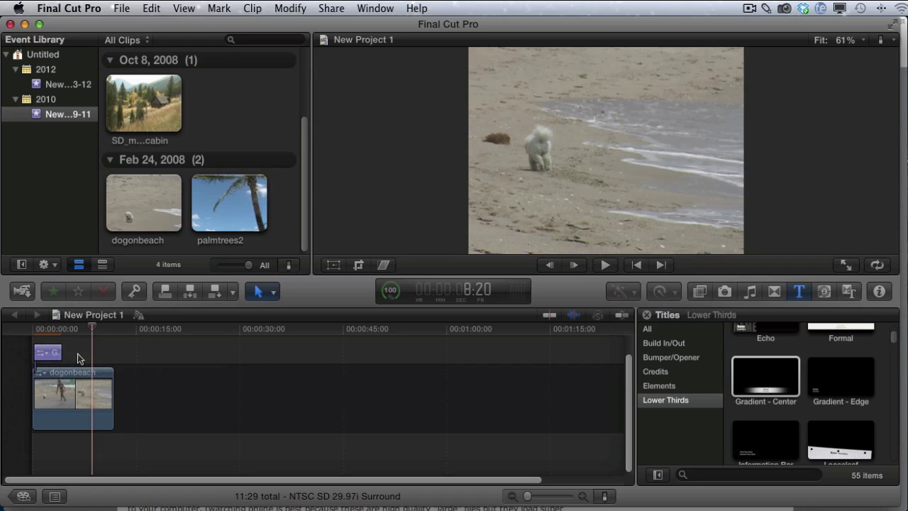
drag(95, 330, 44, 331)
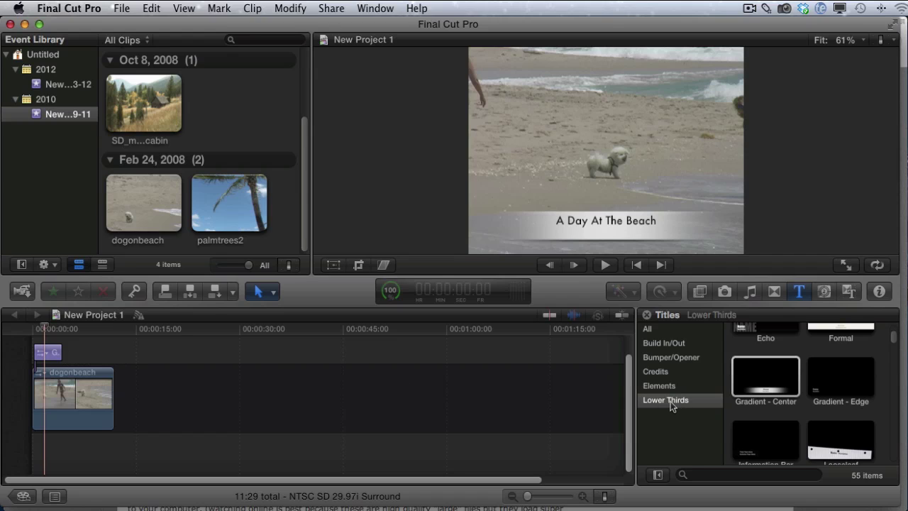
Step: Replace the title with the Formal lower-third style and extend the title clip's right edge
scroll(808, 406, down, 3)
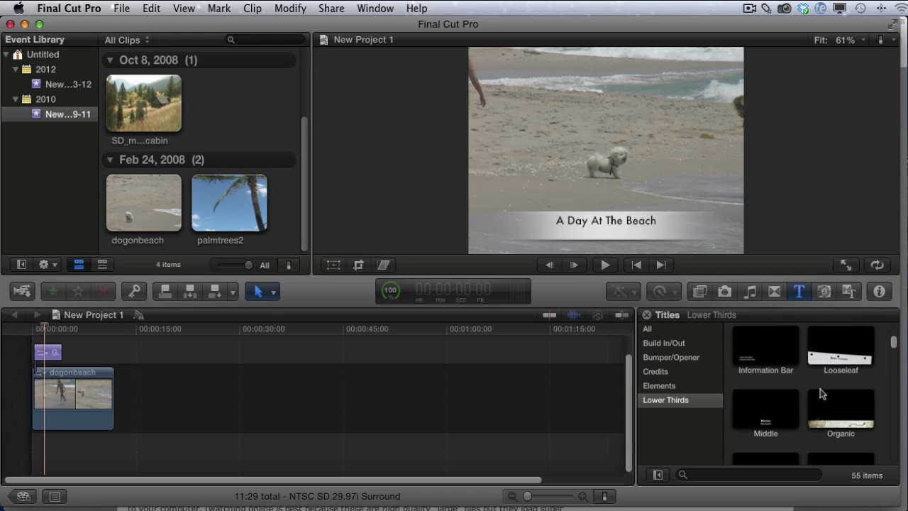
scroll(823, 390, up, 5)
scroll(831, 391, down, 1)
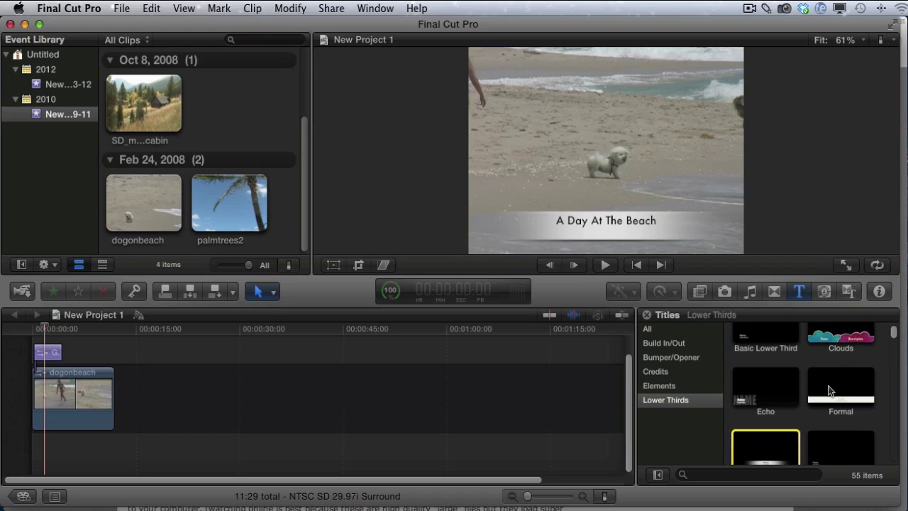
click(832, 393)
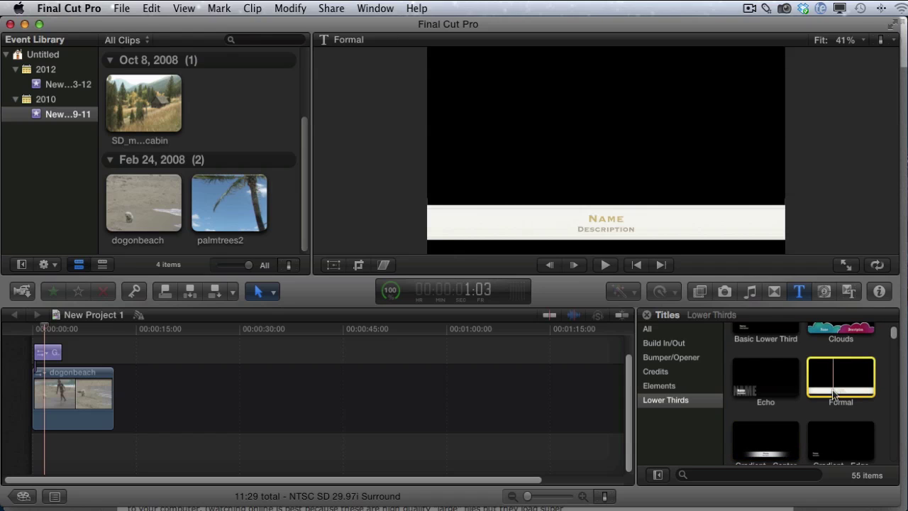
drag(834, 394, 50, 358)
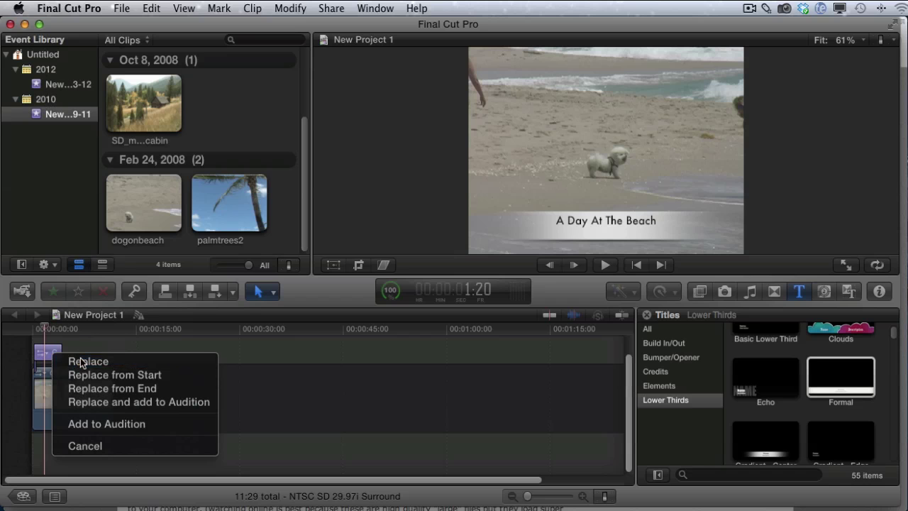
click(80, 362)
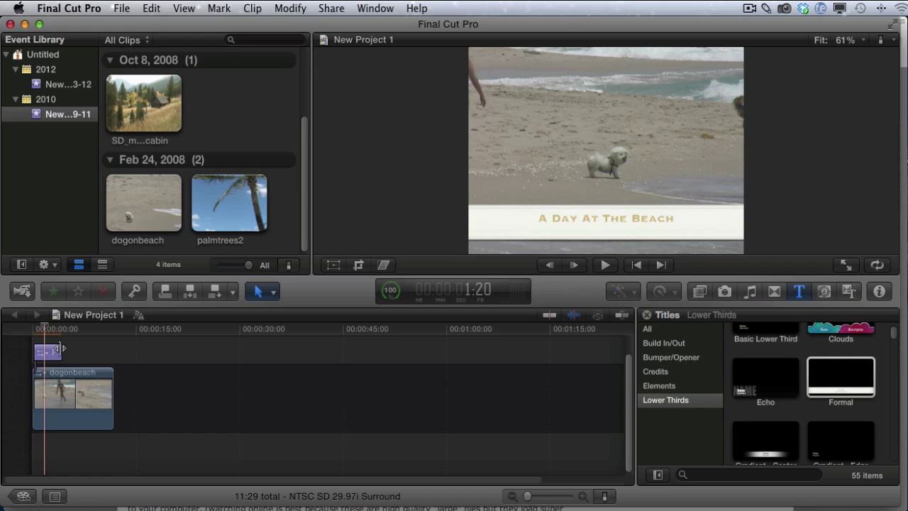
drag(57, 351, 89, 351)
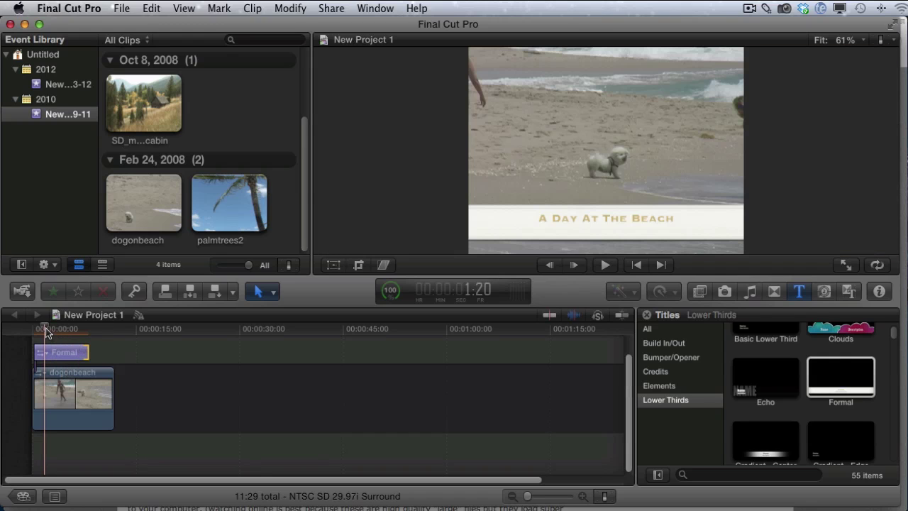
Step: Play the project from the start to check the Formal 'A Day At The Beach' banner, pausing once
click(37, 328)
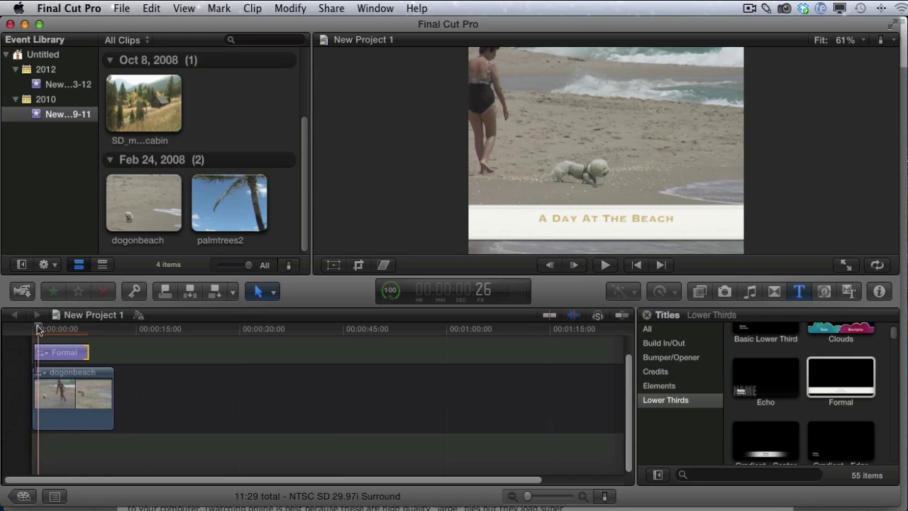
click(607, 267)
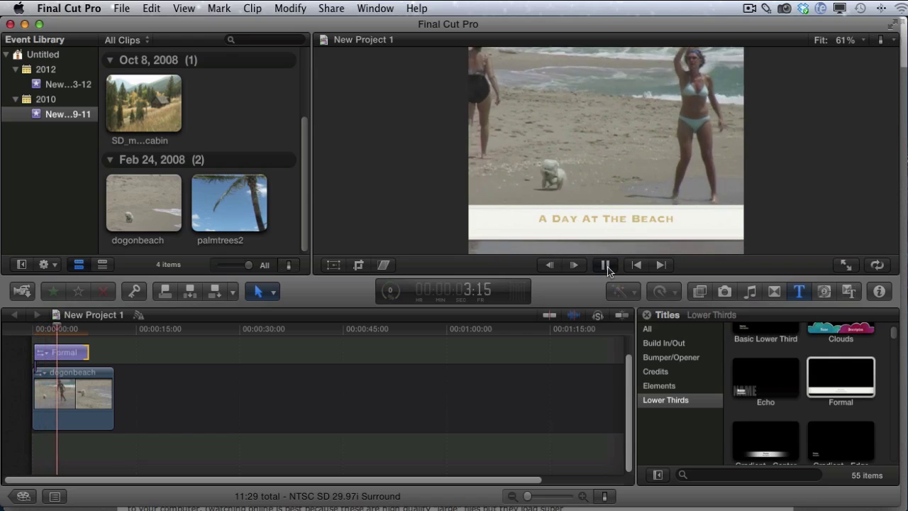
click(607, 266)
click(607, 266)
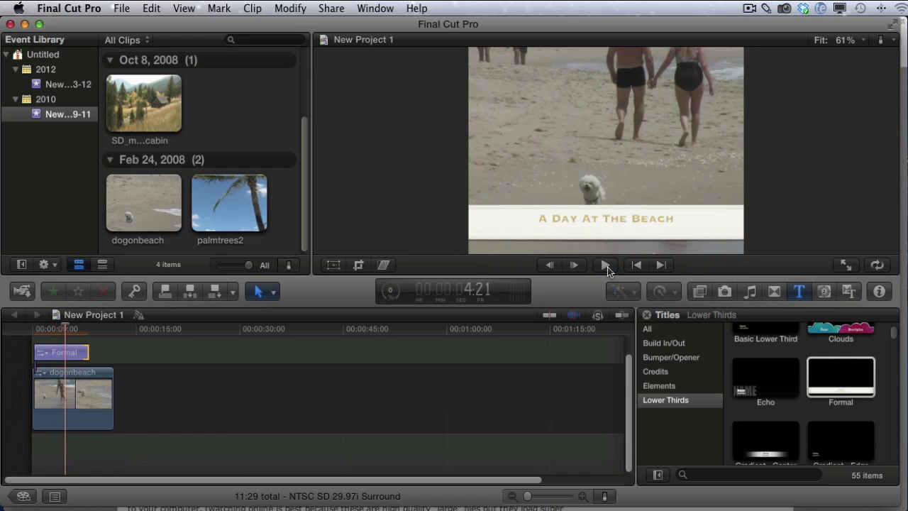